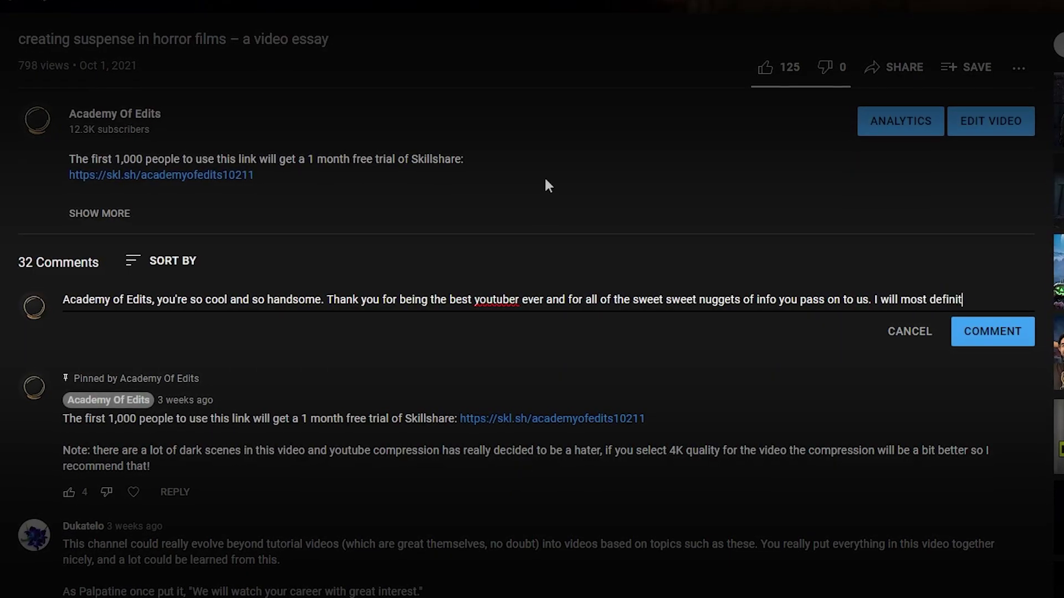
- Type a thank-you comment under the video that promises to like and subscribe
type("ly like and subscribe.")
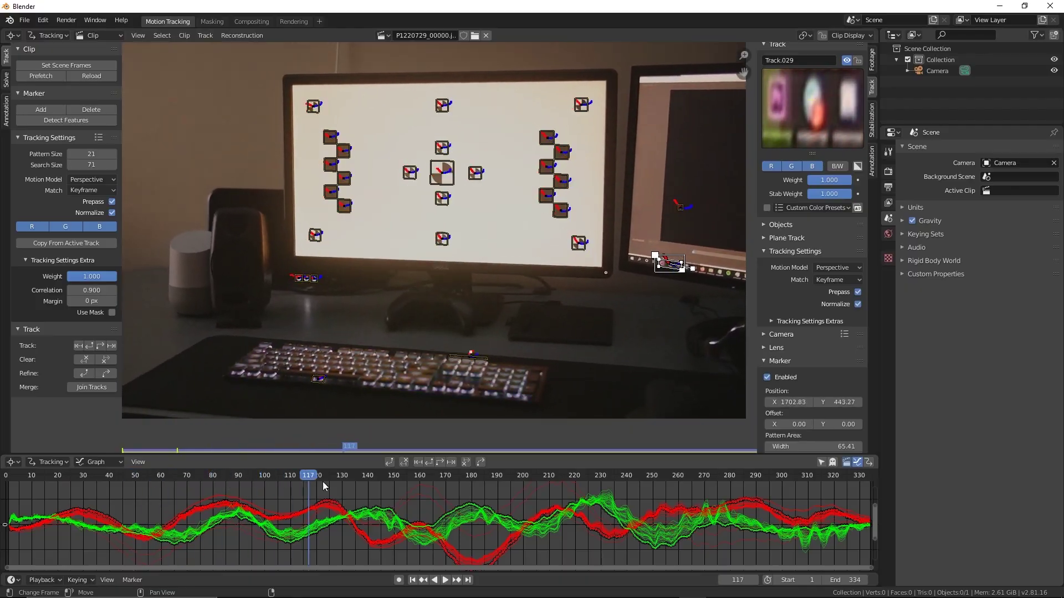
- Scrub the tracked desk footage forward, back to frame 40, then to frame 177
left_click_drag(323, 482, 833, 503)
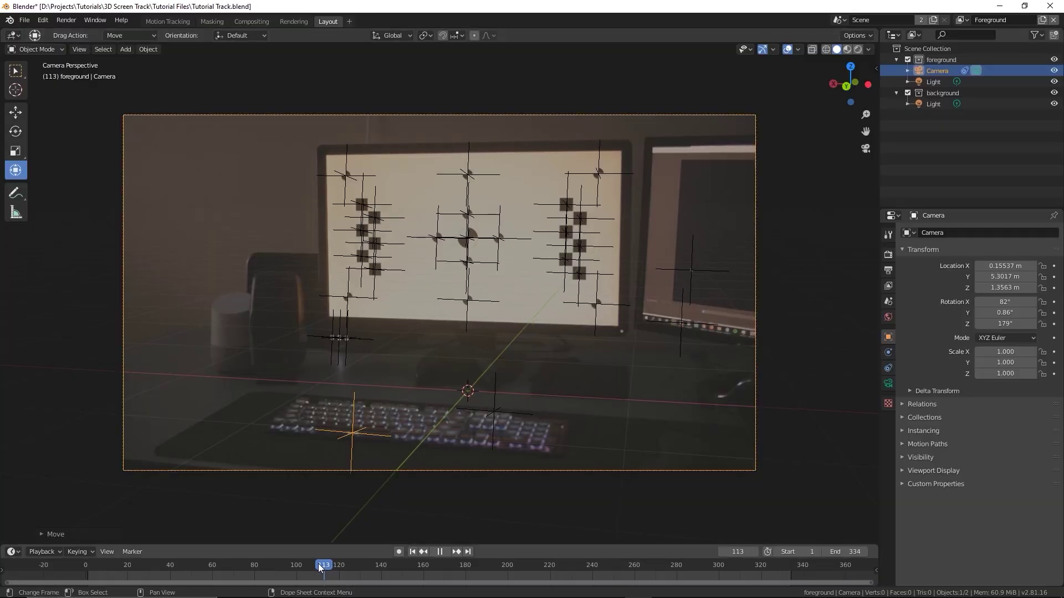
mouse_move(318, 564)
left_mouse_down()
mouse_move(160, 560)
mouse_move(298, 564)
left_mouse_up()
left_click_drag(407, 563, 487, 563)
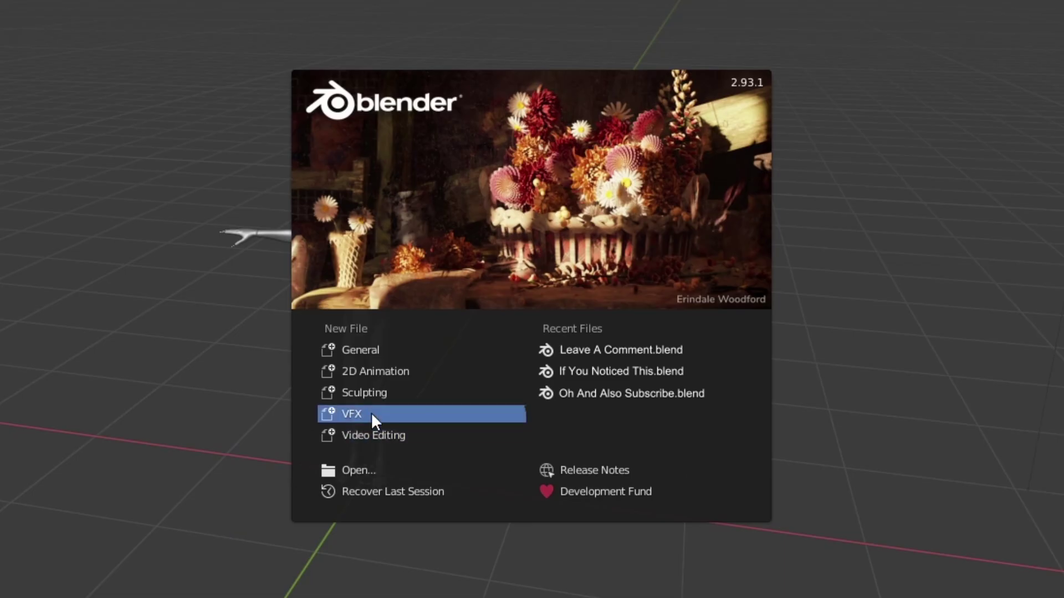
- Start a new VFX project and load out1.png as the clip to track
left_click(370, 414)
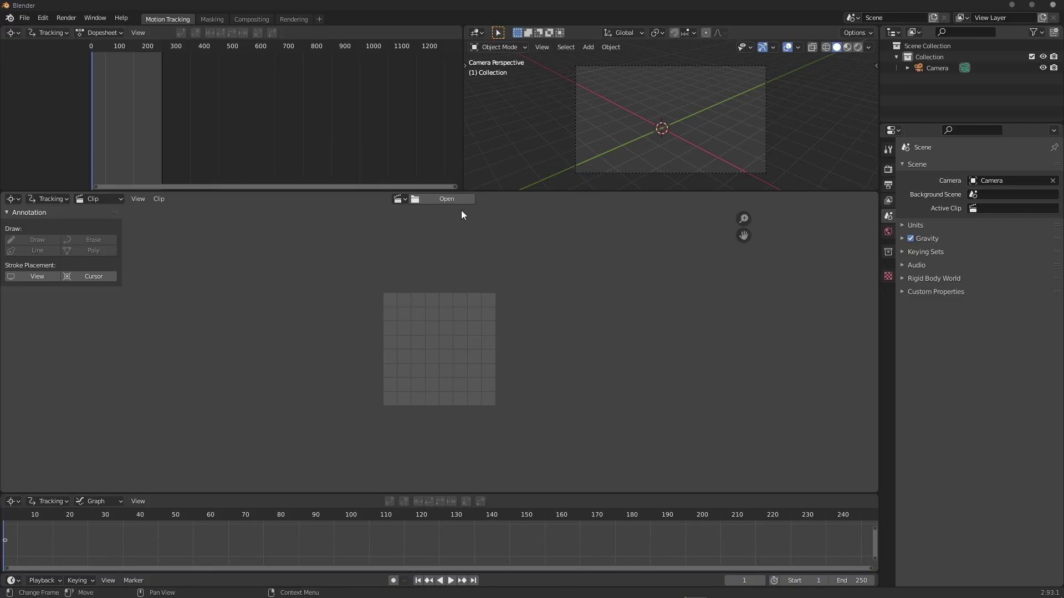
left_click(454, 199)
left_click(675, 410)
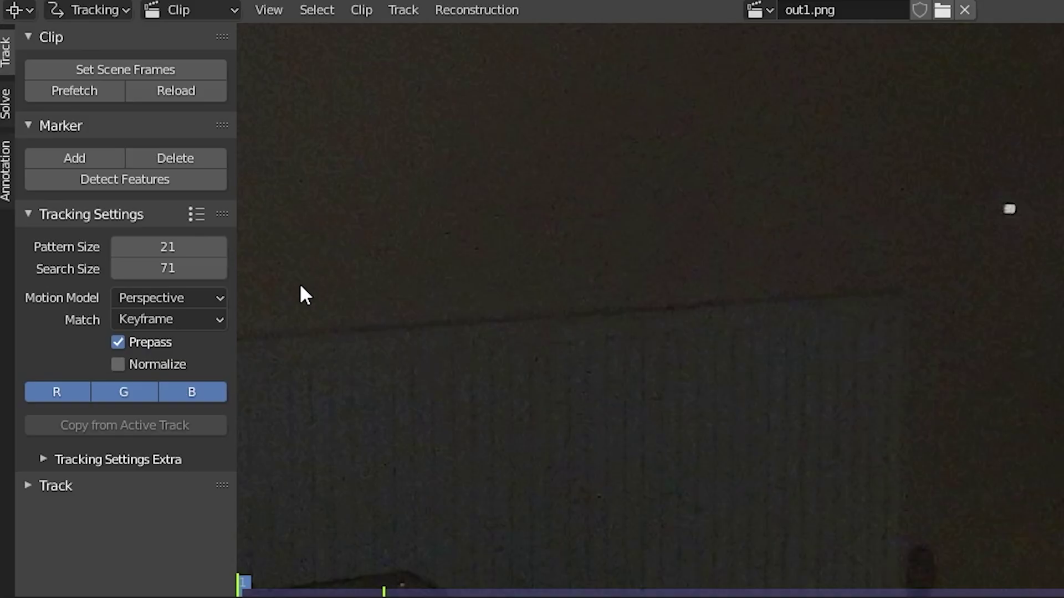
- Track the markers forward with the Location motion model and check the solve at frame 573
left_click(108, 344)
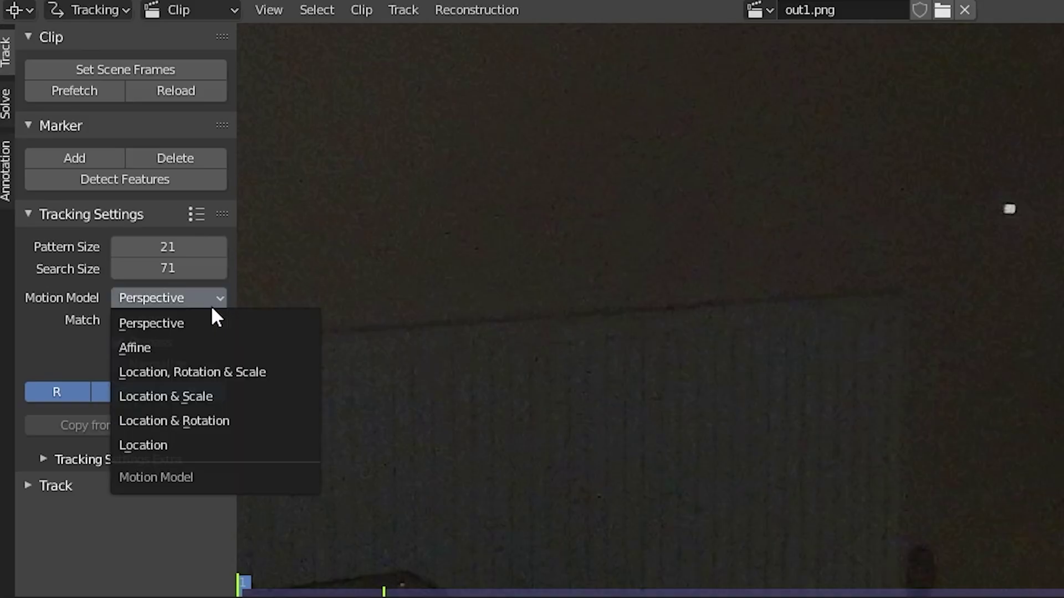
left_click(183, 443)
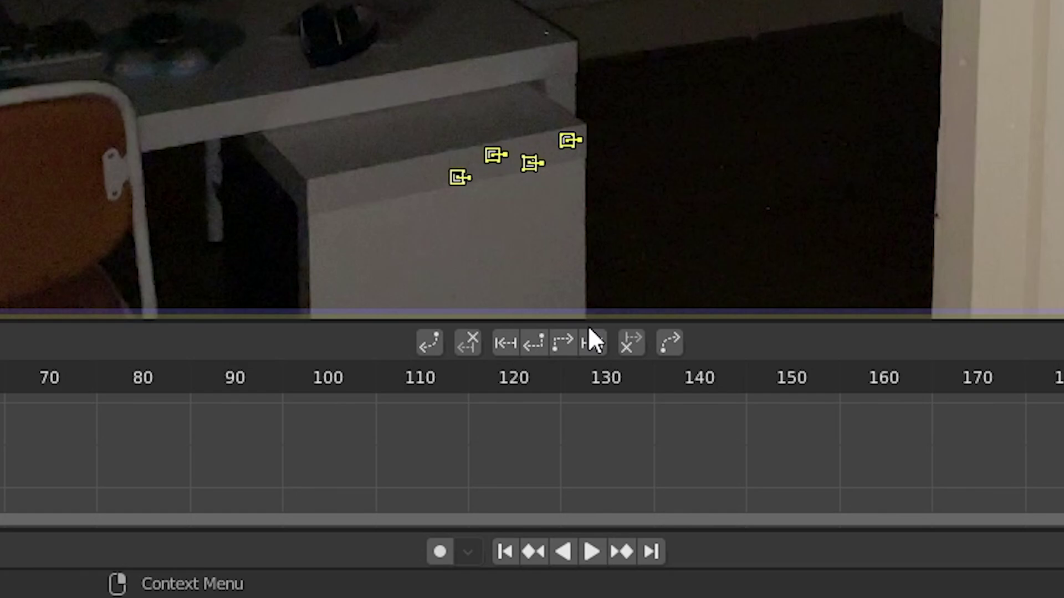
left_click(563, 338)
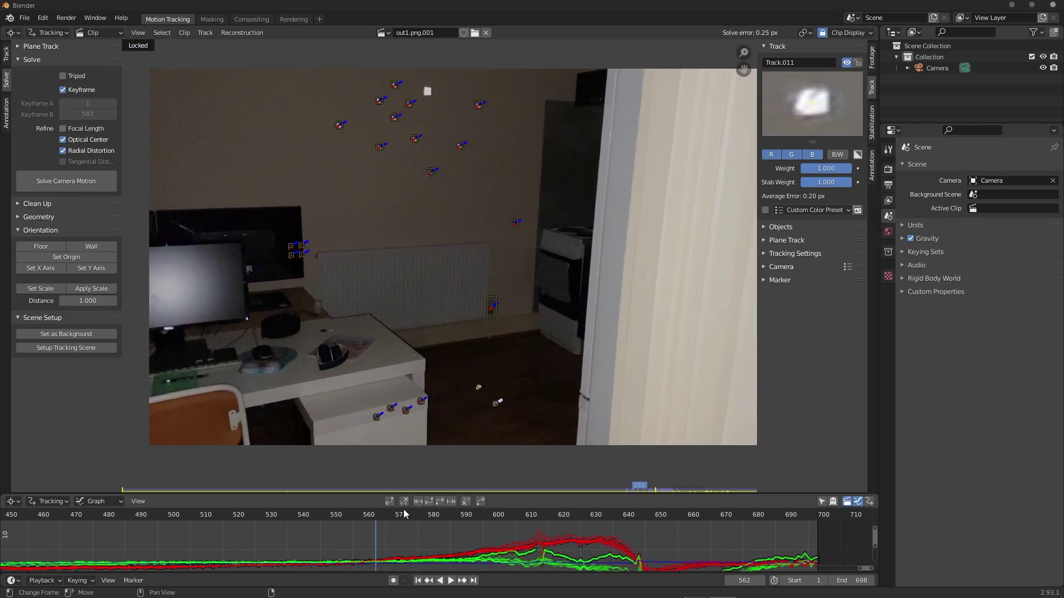
left_click_drag(369, 510, 397, 514)
- Set up the tracking scene and hide the placeholder Ground and Cube
left_click(102, 348)
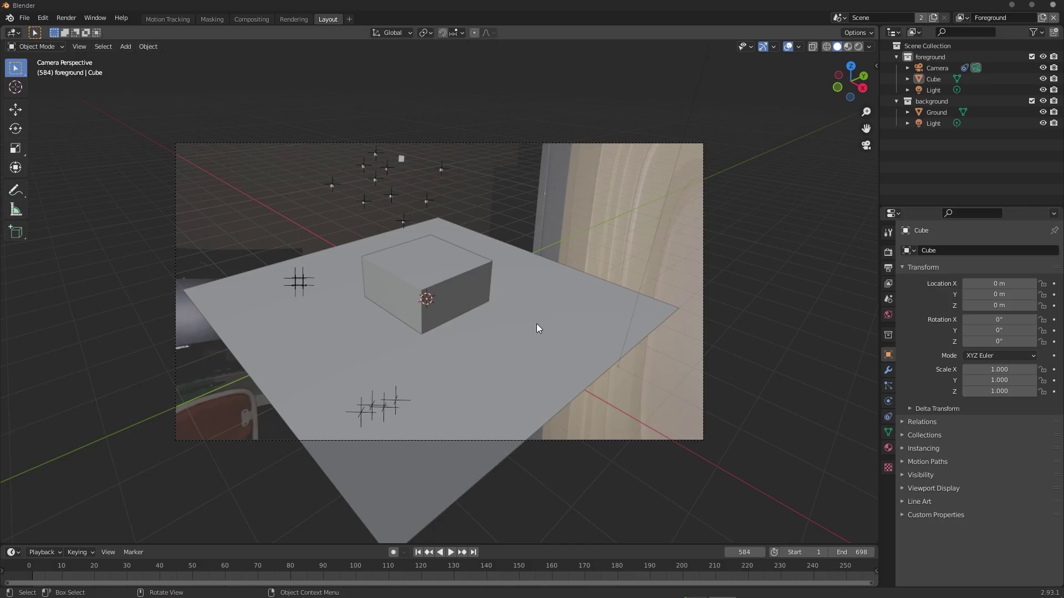
left_click(537, 327)
left_click(464, 289, "shift")
key("h")
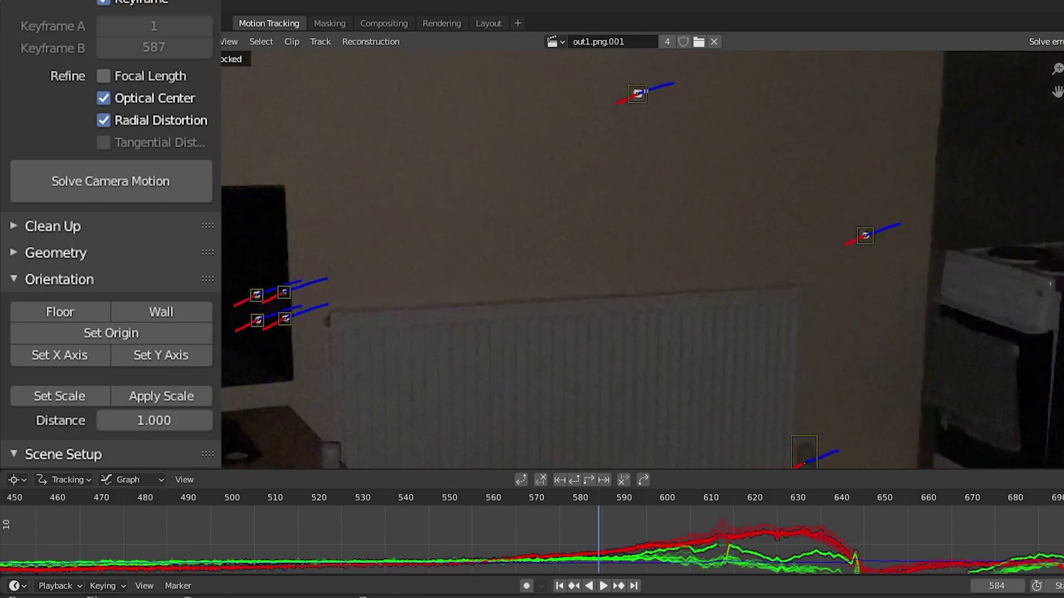
- Rotate the camera to 80°, -1.12°, 148° and rewind the footage to check the match
scroll(717, 264, "up", 3)
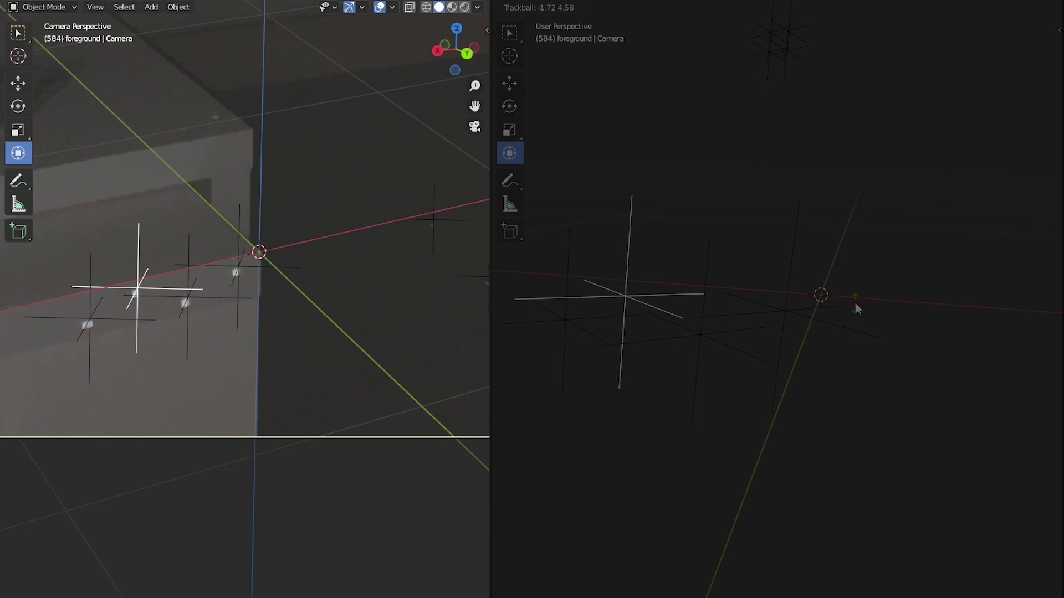
left_click(856, 301)
left_click_drag(869, 275, 864, 265)
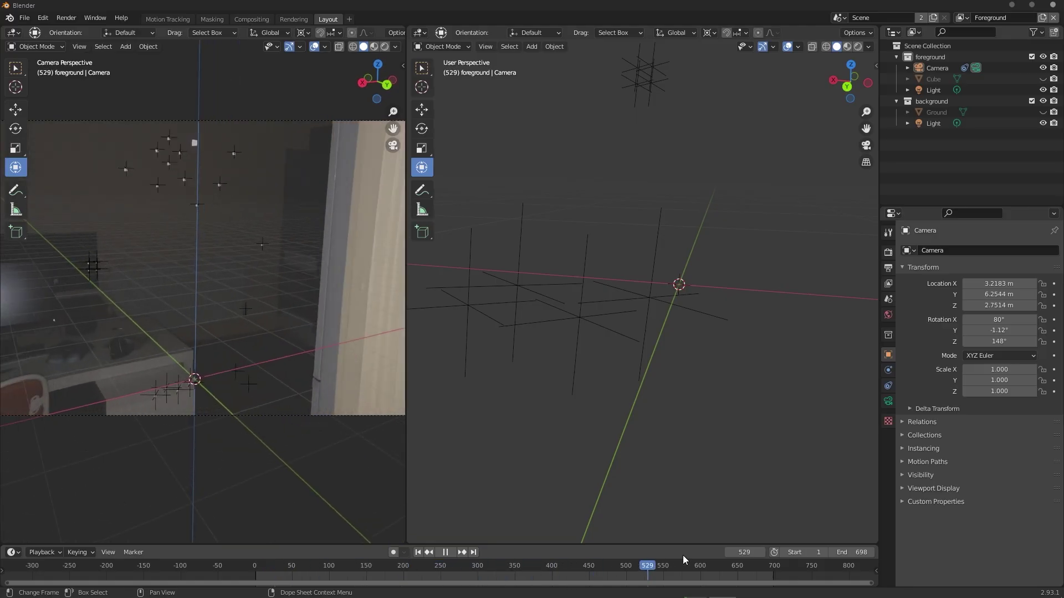
left_click_drag(693, 554, 633, 574)
- Add a new cube and show the camera view in wireframe shading
key("shift+a")
mouse_move(679, 272)
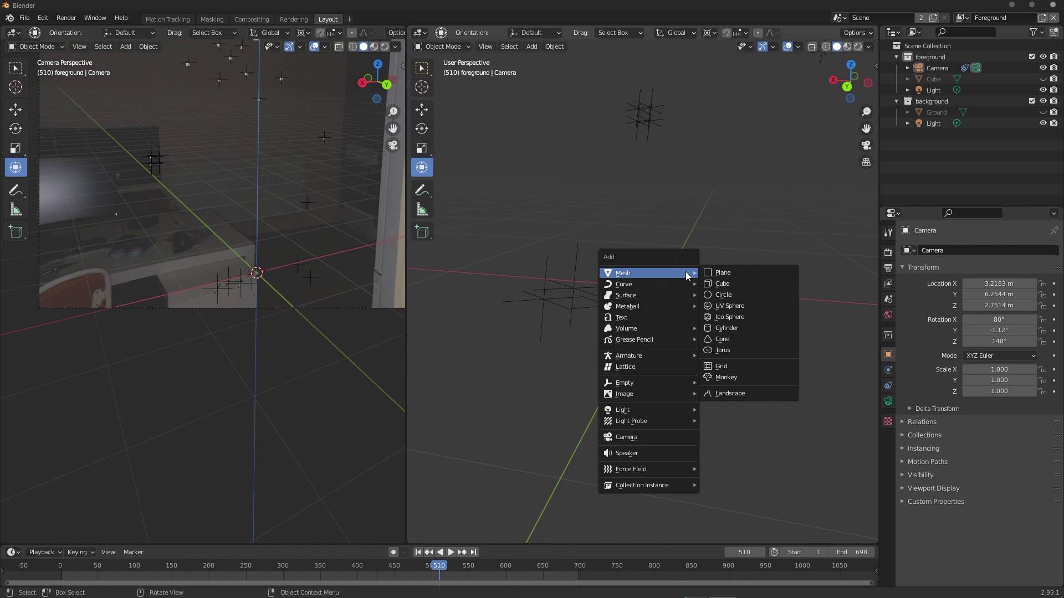
left_click(720, 284)
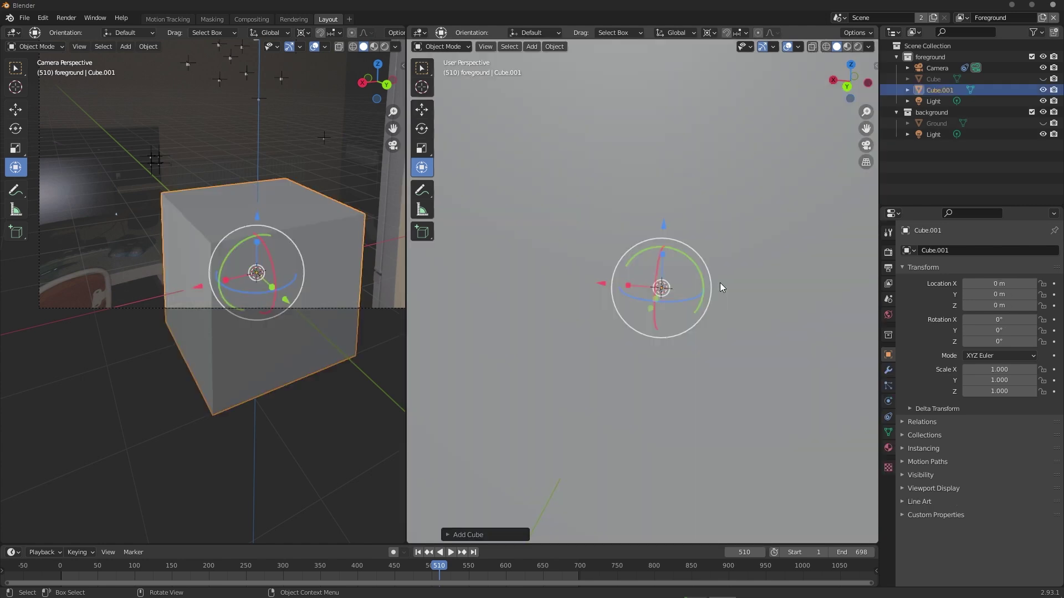
left_click(353, 46)
- Move the blockout geometry onto the desk, wall and floor, then check alignment across frames
key("Tab")
key("g")
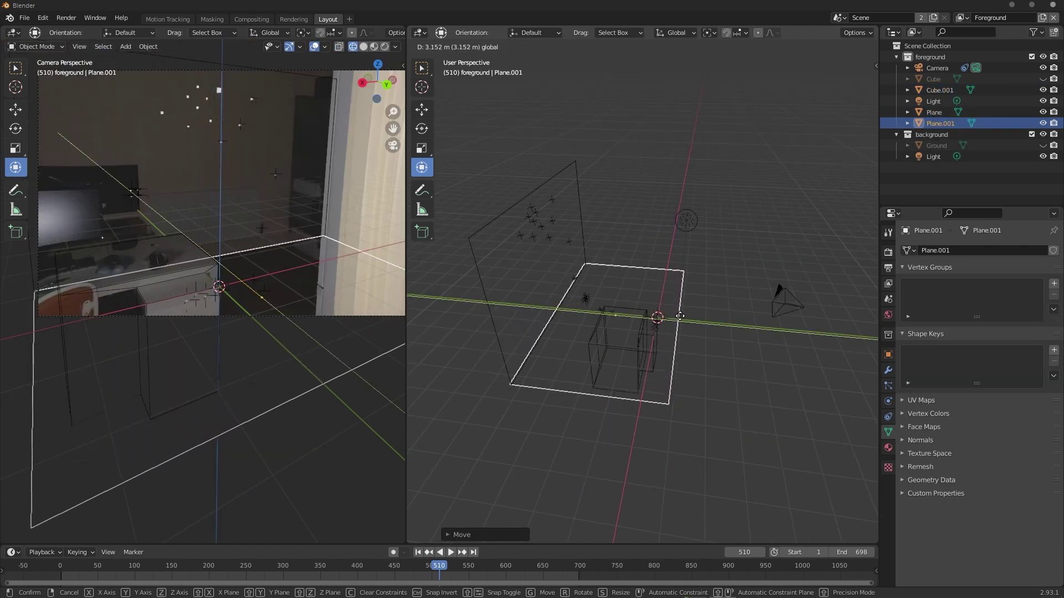
left_click(680, 316)
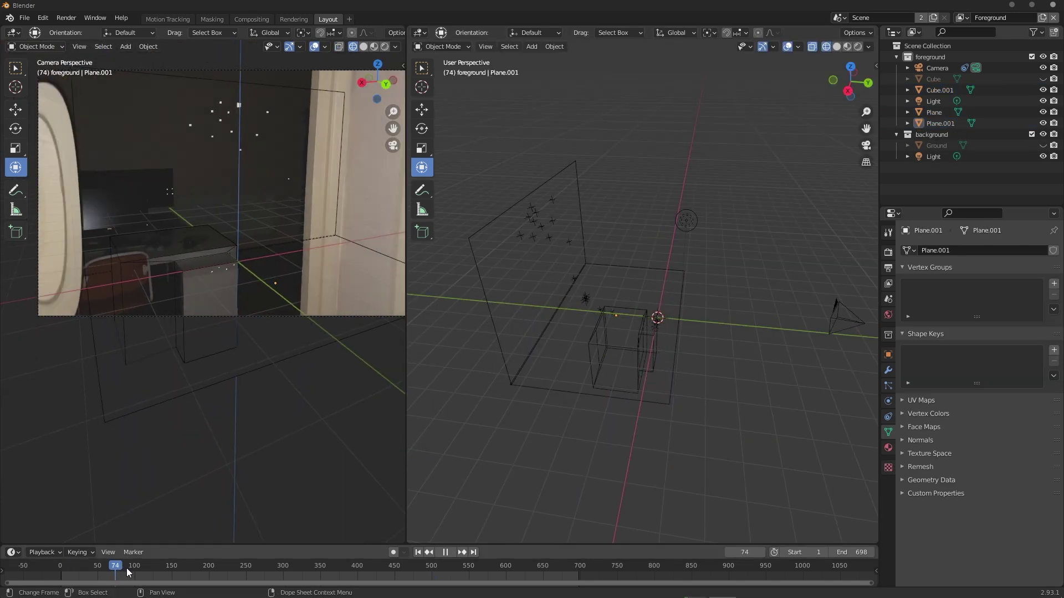
left_click_drag(132, 569, 450, 567)
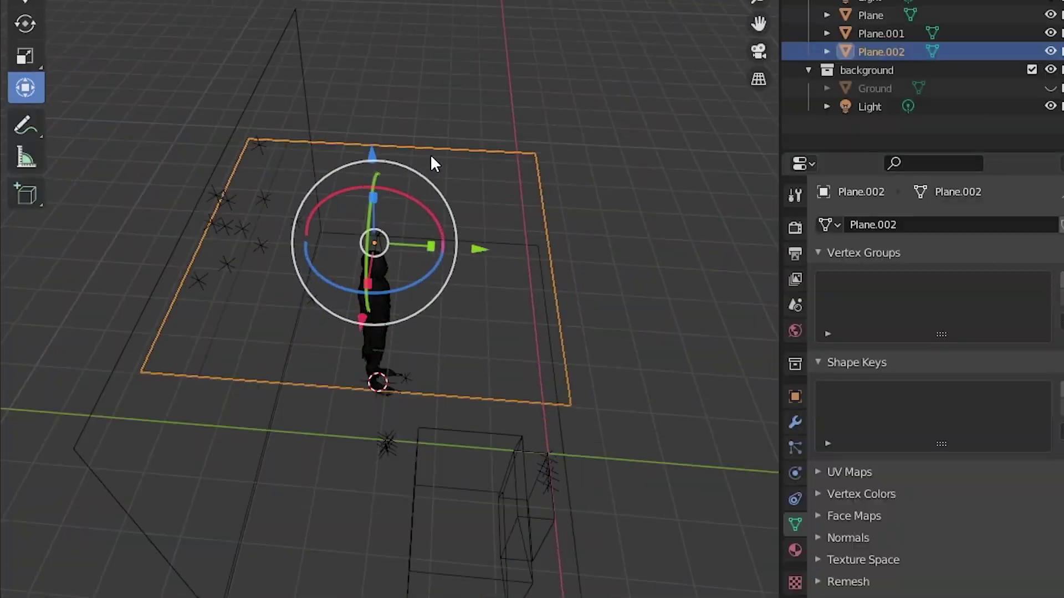
middle_click_drag(432, 161, 284, 89)
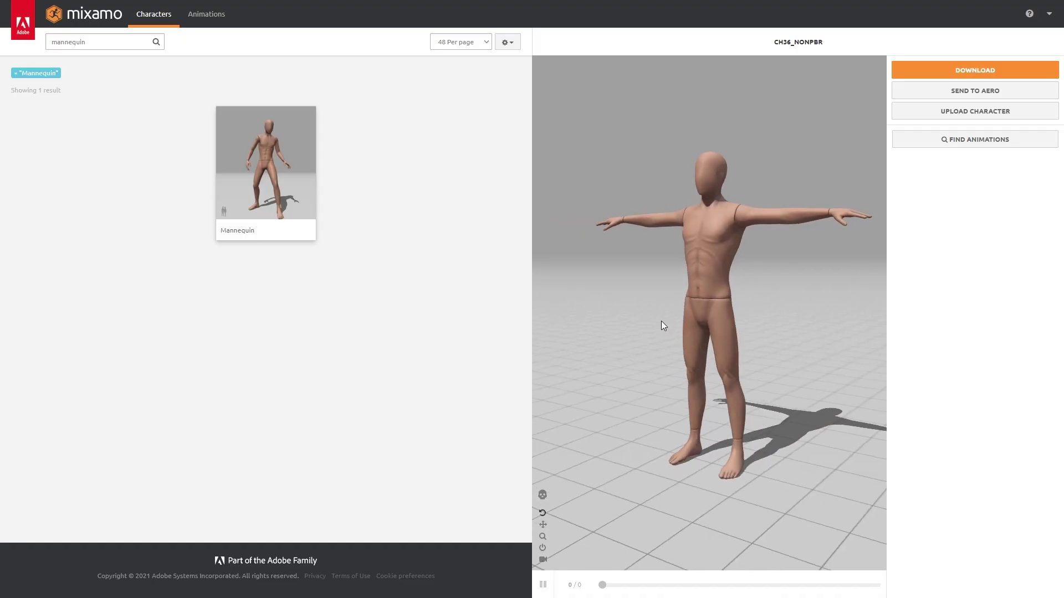
- Orbit the default MakeHuman figure to inspect it from the side
left_click_drag(661, 325, 753, 327)
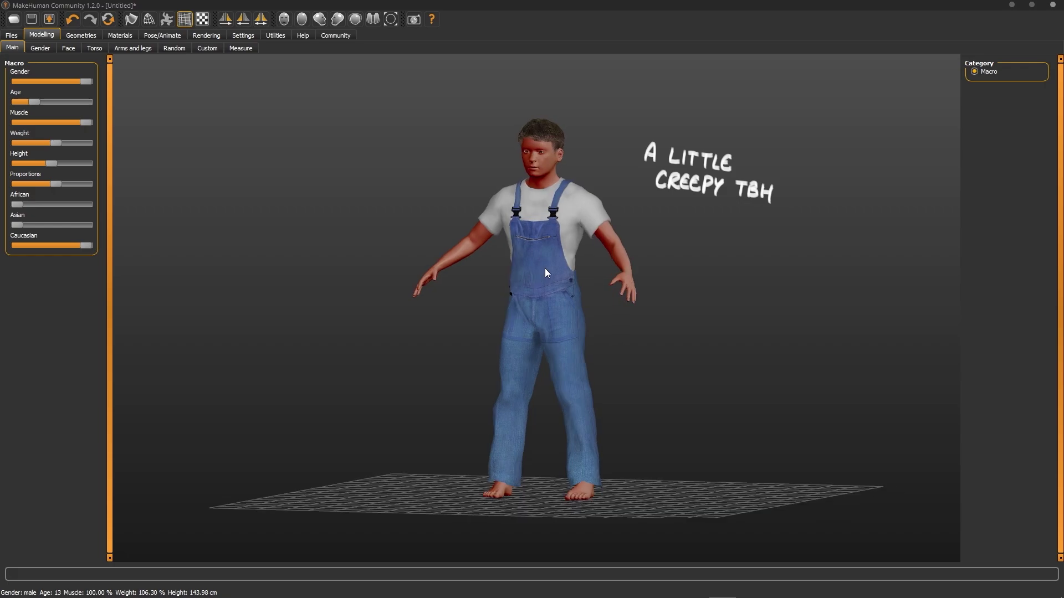
mouse_move(637, 275)
left_mouse_down()
mouse_move(654, 280)
mouse_move(628, 281)
left_mouse_up()
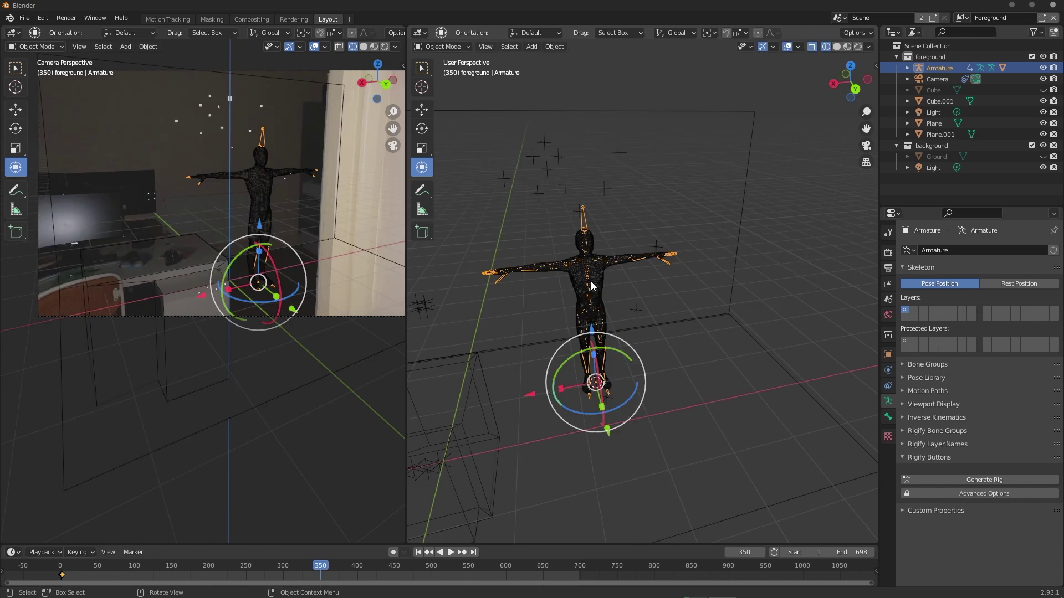
- Add a plane and raise it high above the mannequin as the ghost sheet
key("shift+a")
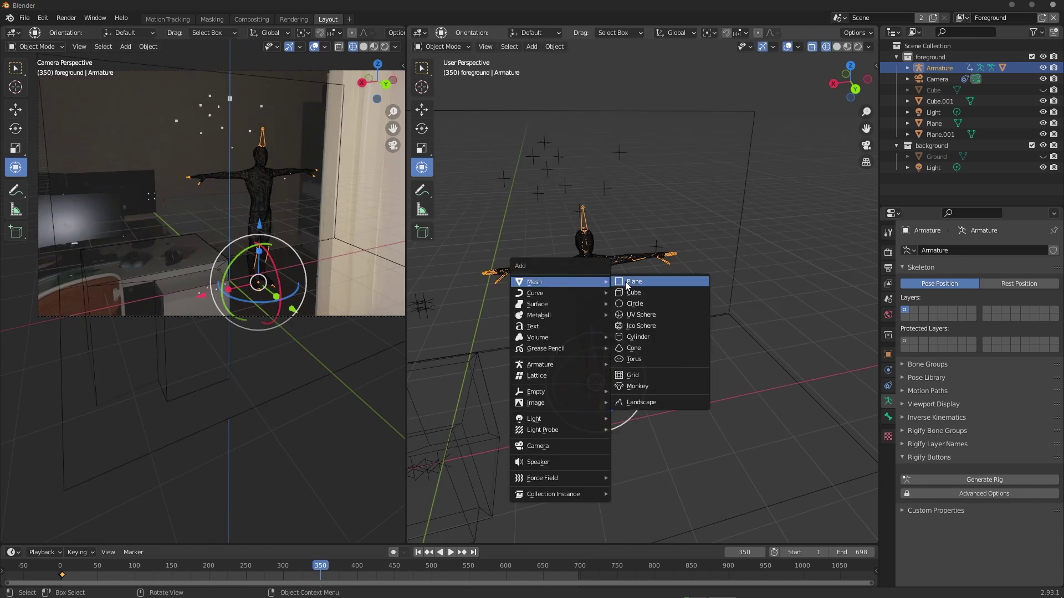
left_click(625, 282)
left_click_drag(592, 336, 578, 166)
middle_click_drag(578, 167, 639, 275)
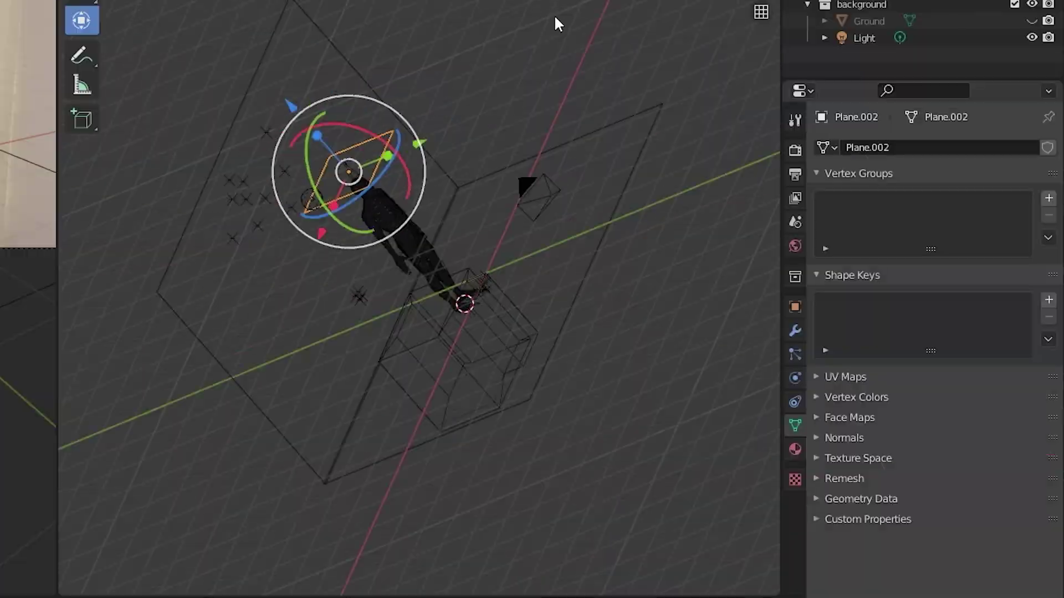
- Enlarge the plane in top view, then orbit and pan back to a perspective
key("KP_7")
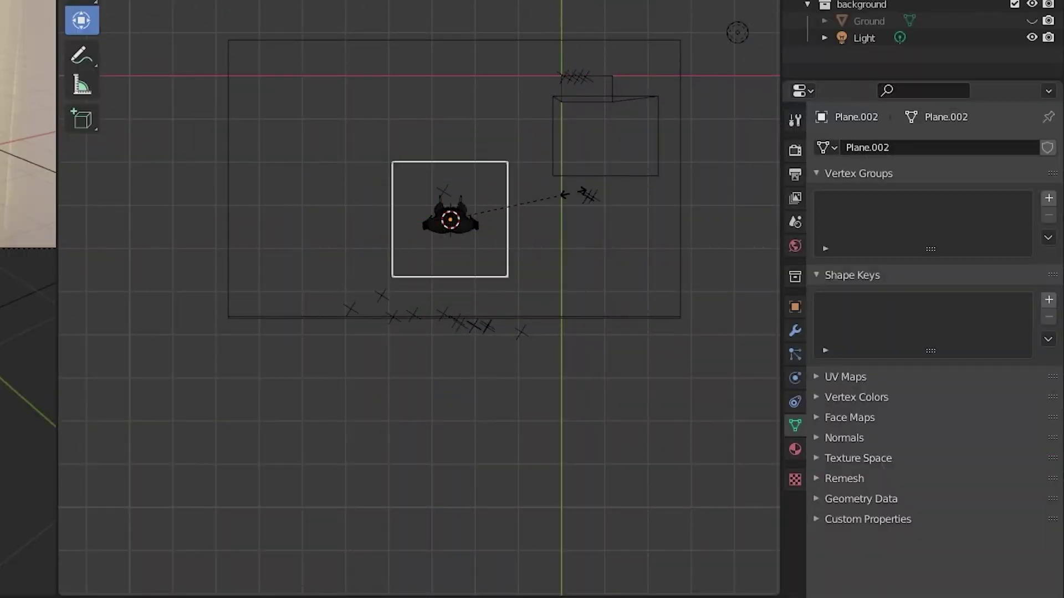
left_click(729, 178)
middle_click_drag(729, 178, 284, 55)
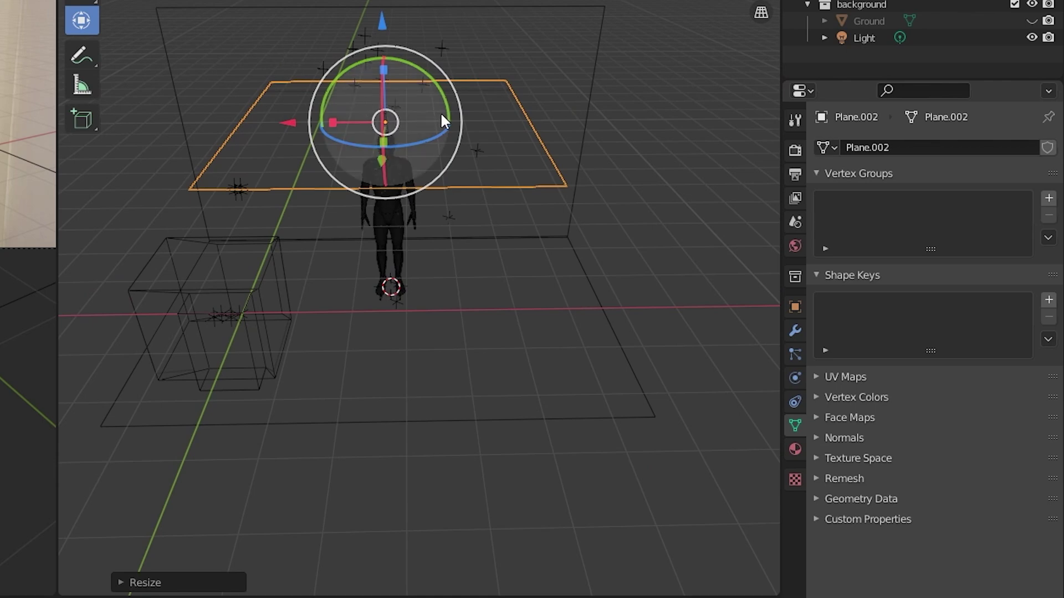
middle_click_drag(444, 110, 498, 216, "shift")
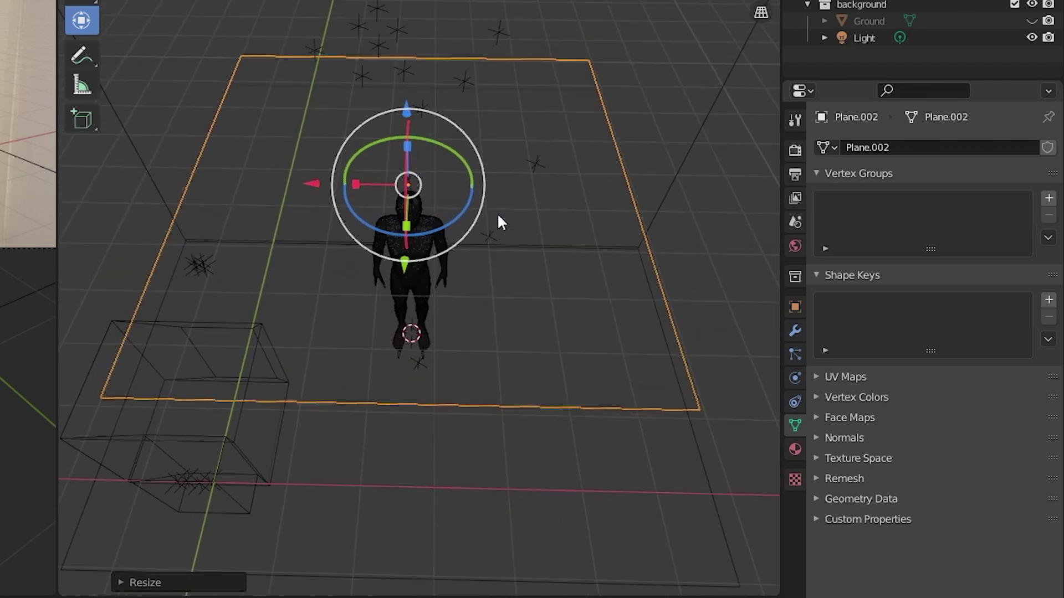
- Subdivide the plane twice with raised cut counts into a dense grid
key("Tab")
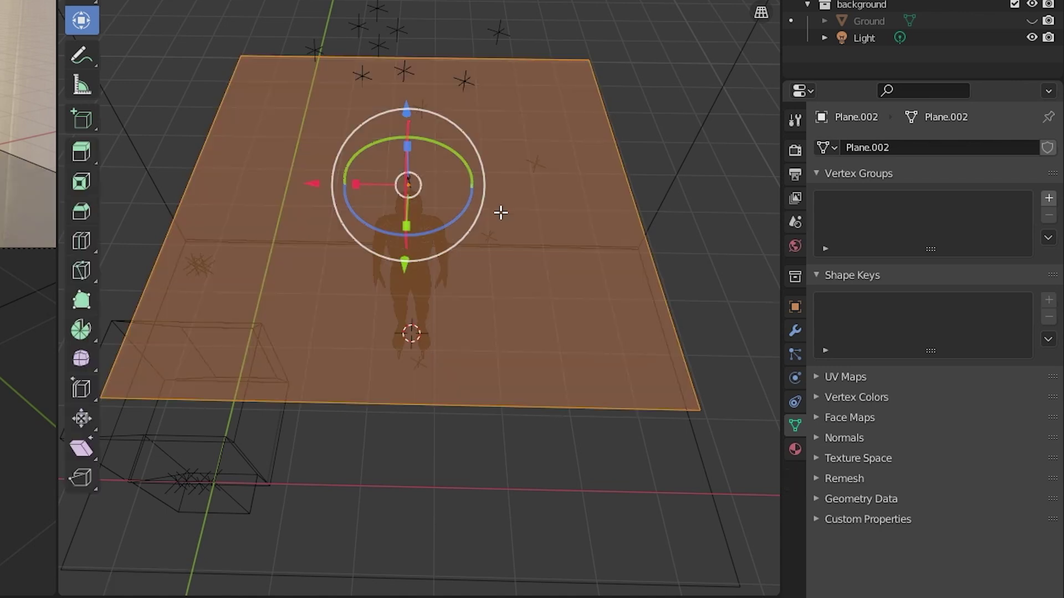
right_click(500, 212)
left_click(500, 212)
left_click(121, 582)
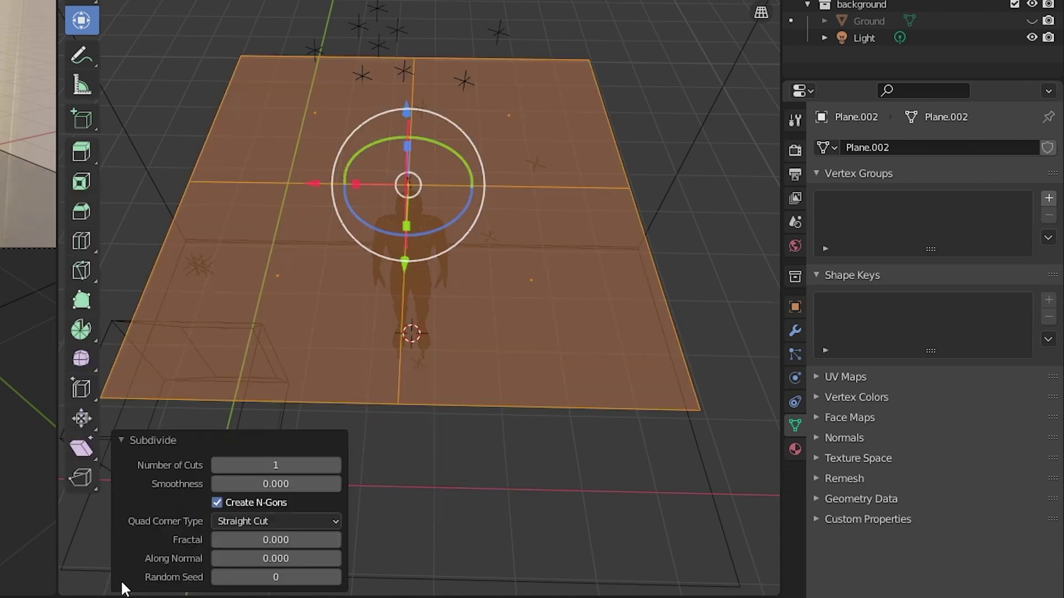
scroll(340, 467, "up", 9, "ctrl")
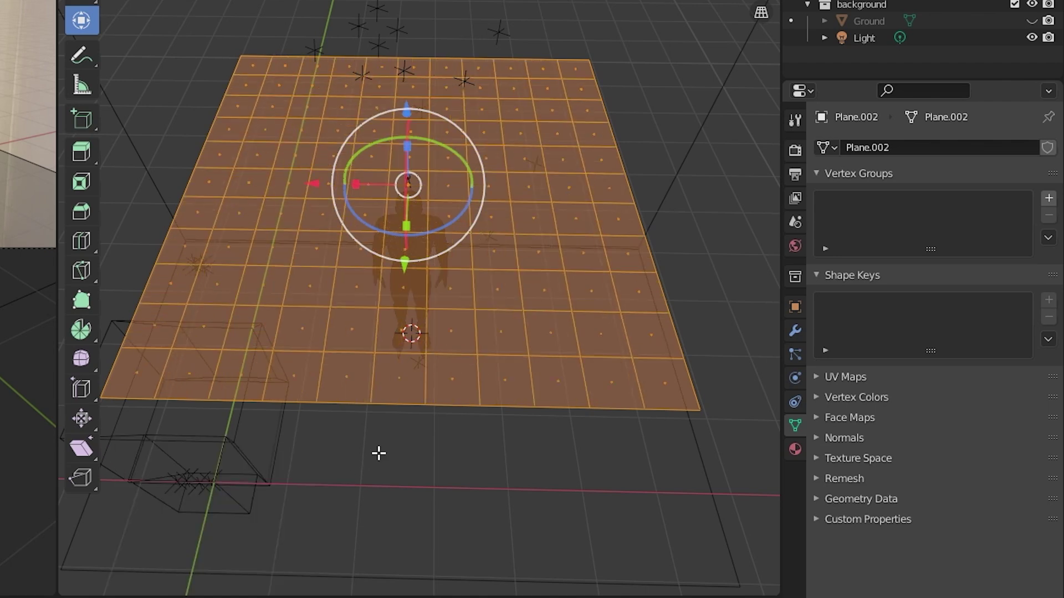
right_click(502, 299)
left_click(503, 302)
scroll(336, 463, "up", 5, "ctrl")
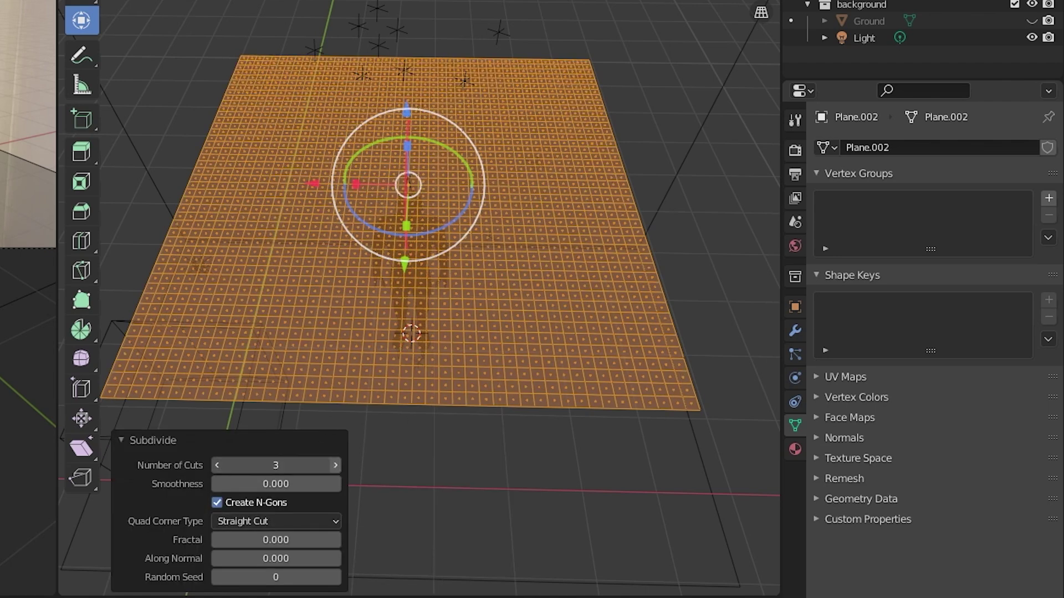
key("Tab")
left_click(794, 378)
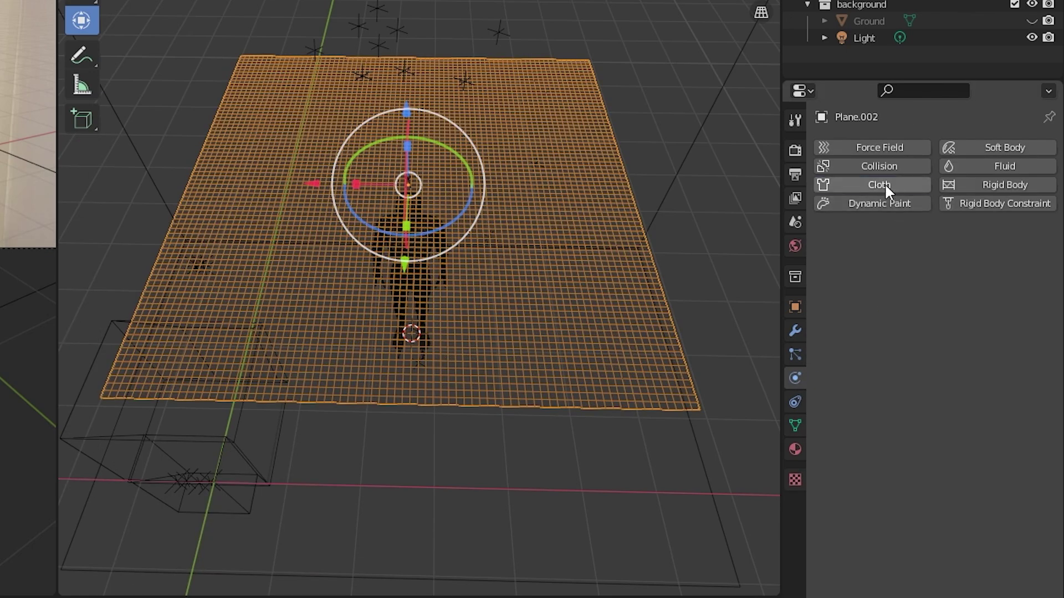
- Make the plane cloth, give the figure collision, and bake and play the drape
left_click(885, 186)
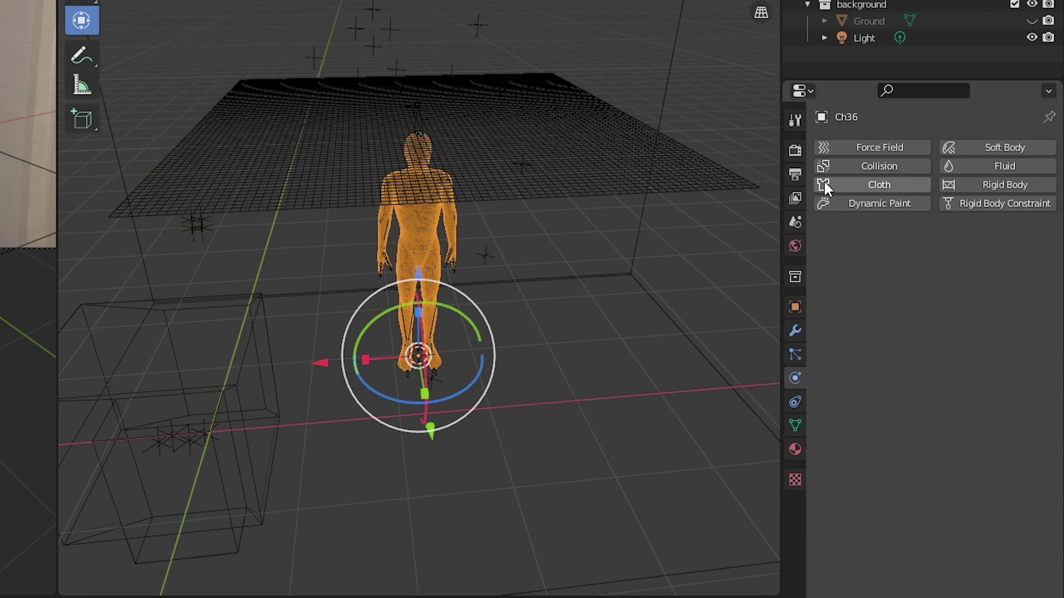
left_click(832, 168)
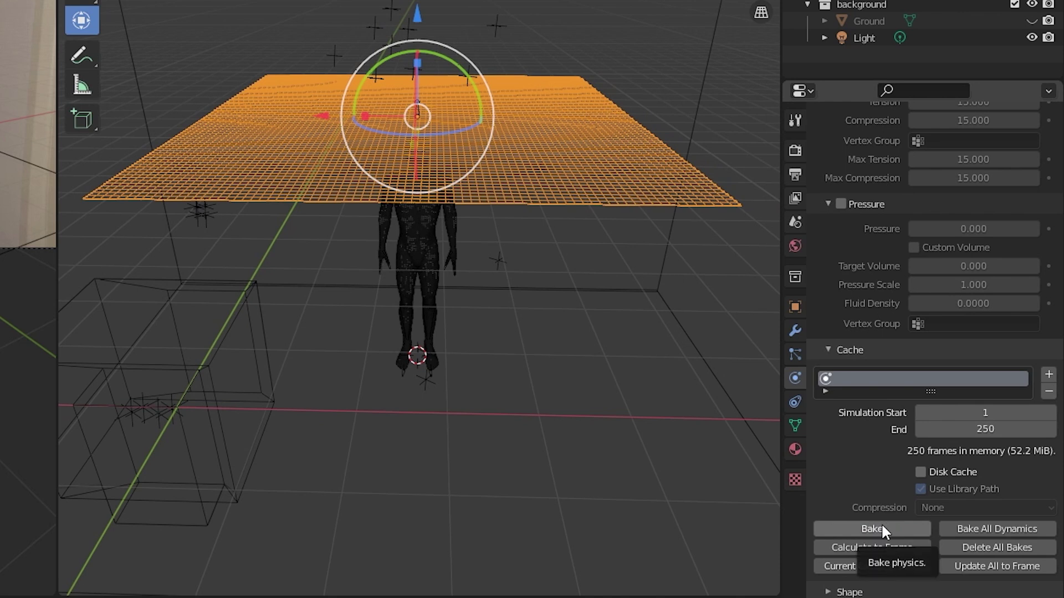
left_click(873, 529)
left_click(450, 552)
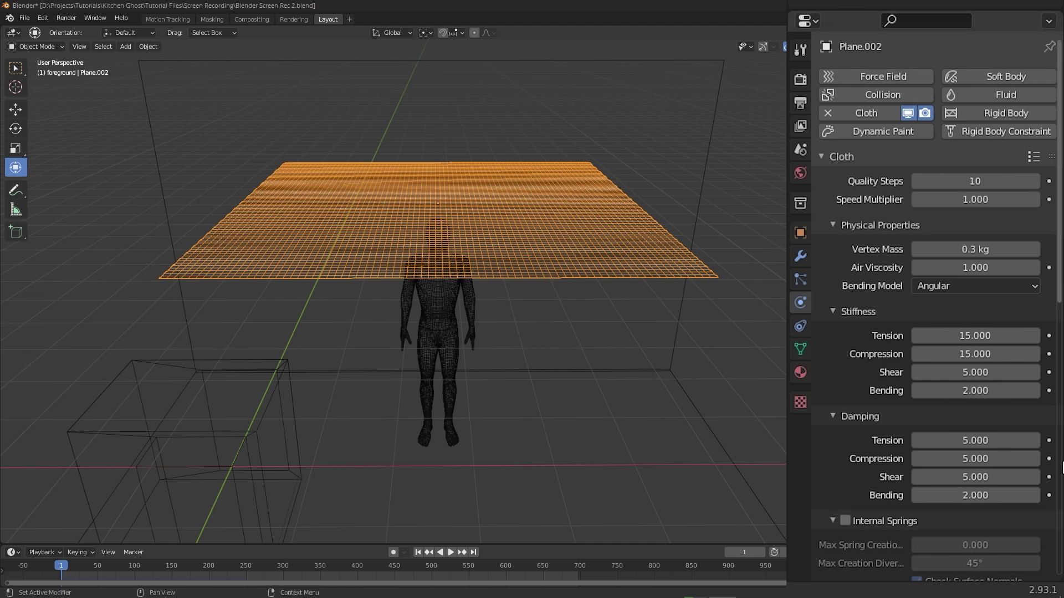
- Show Cloth Collisions: quality 15, distance 0.005 m, self collisions at 0.001 m
scroll(1014, 487, "down", 20)
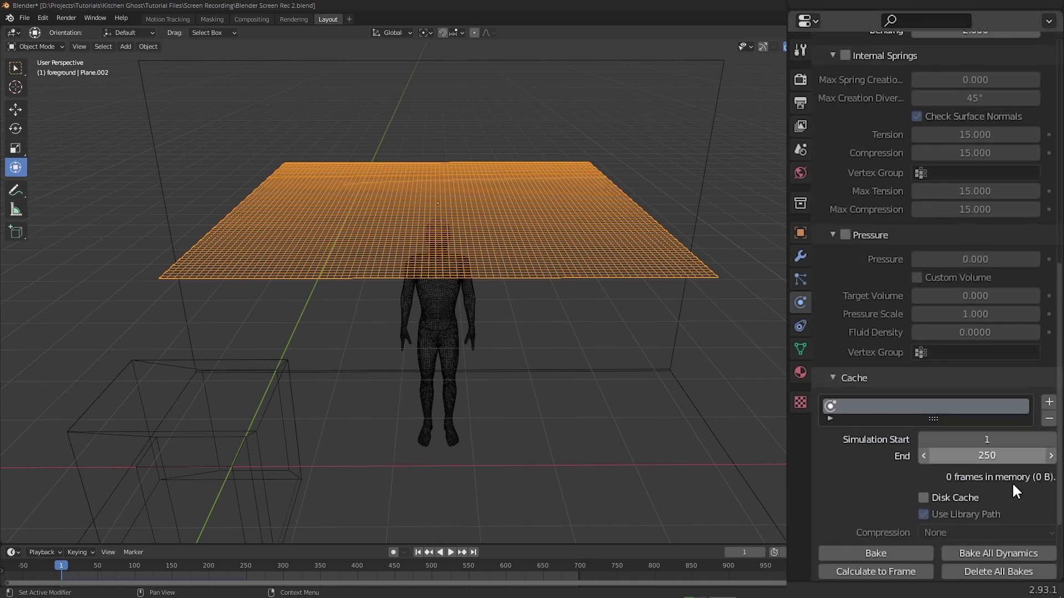
left_click(834, 537)
scroll(835, 537, "down", 10)
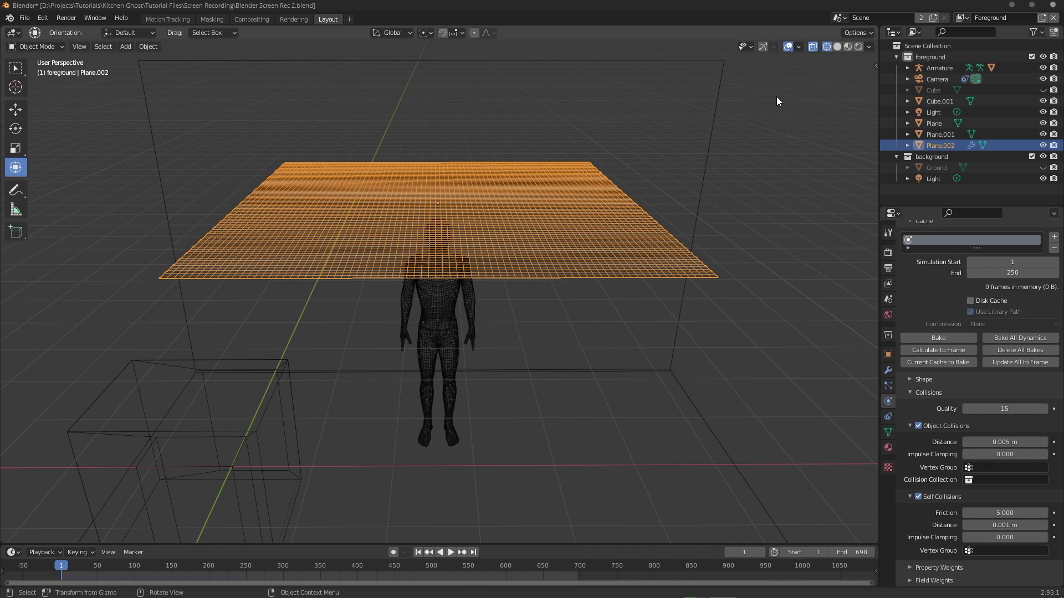
- Box-select the plane's central faces in top view and subdivide them
key("KP_7")
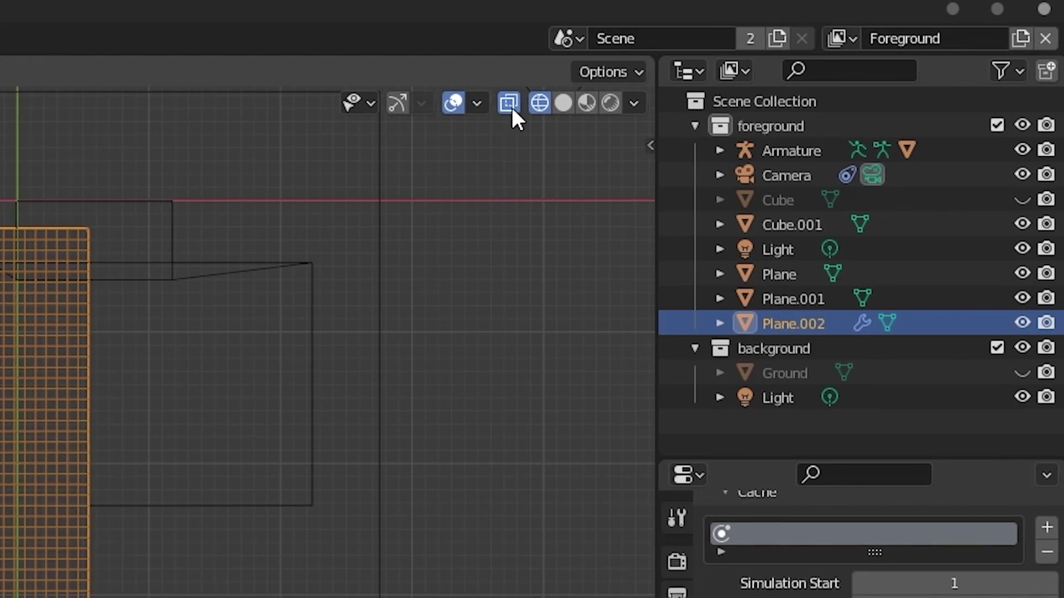
key("Tab")
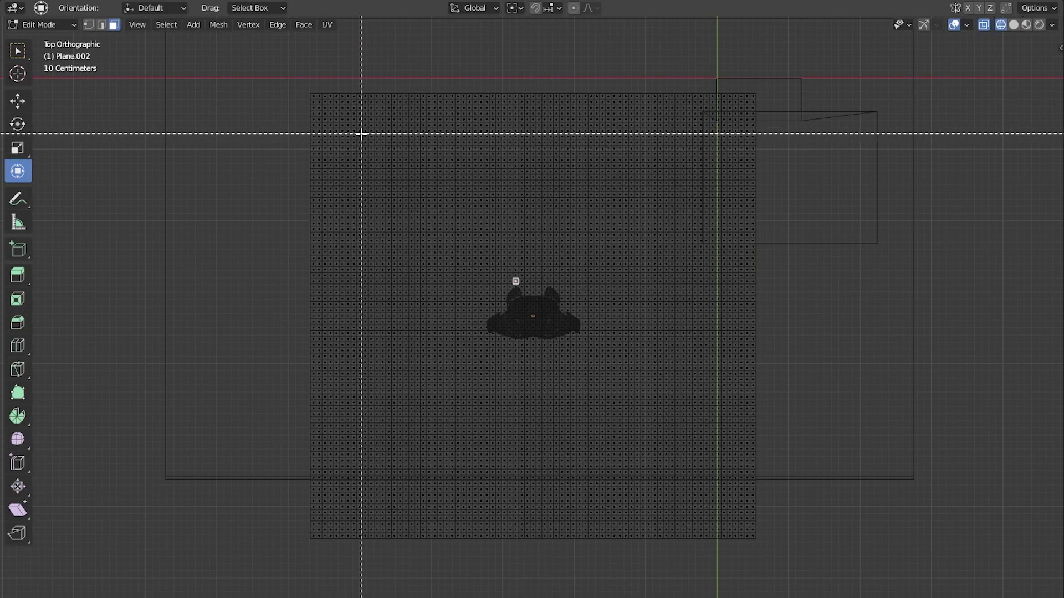
left_click_drag(367, 139, 696, 476)
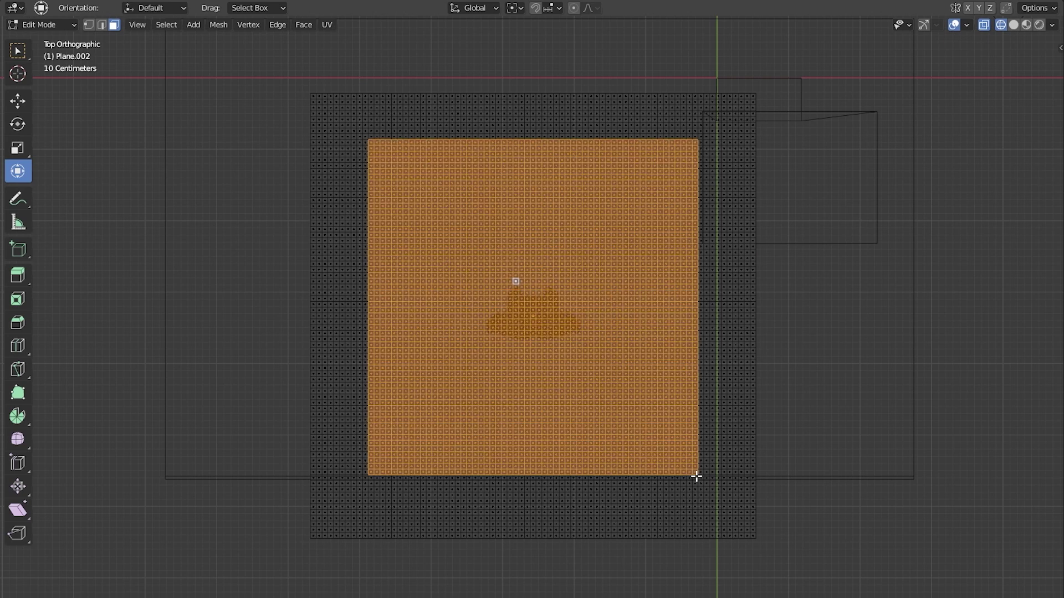
right_click(651, 403)
left_click(650, 404)
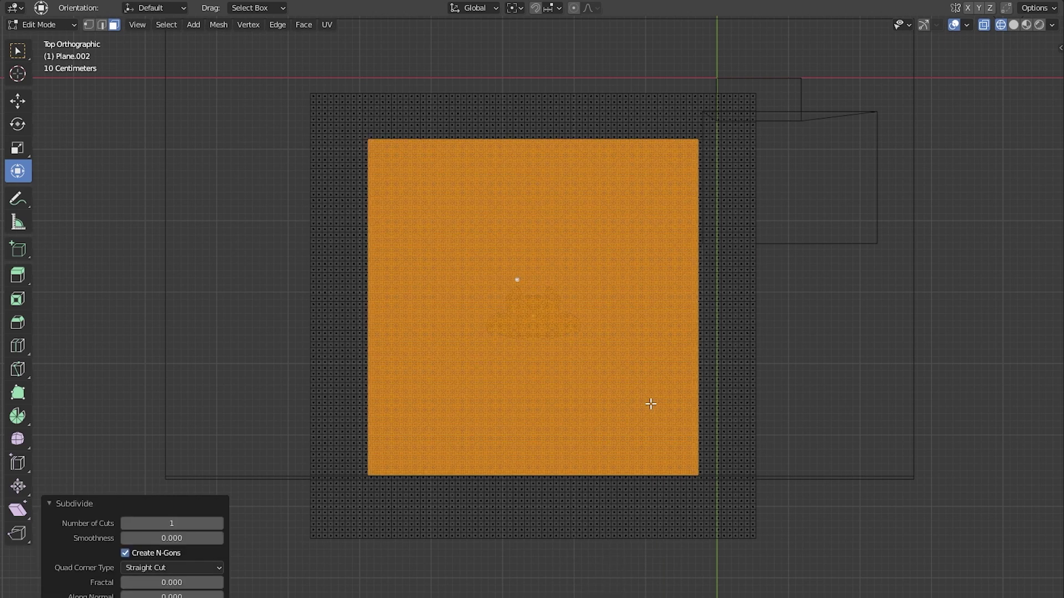
left_click(533, 312)
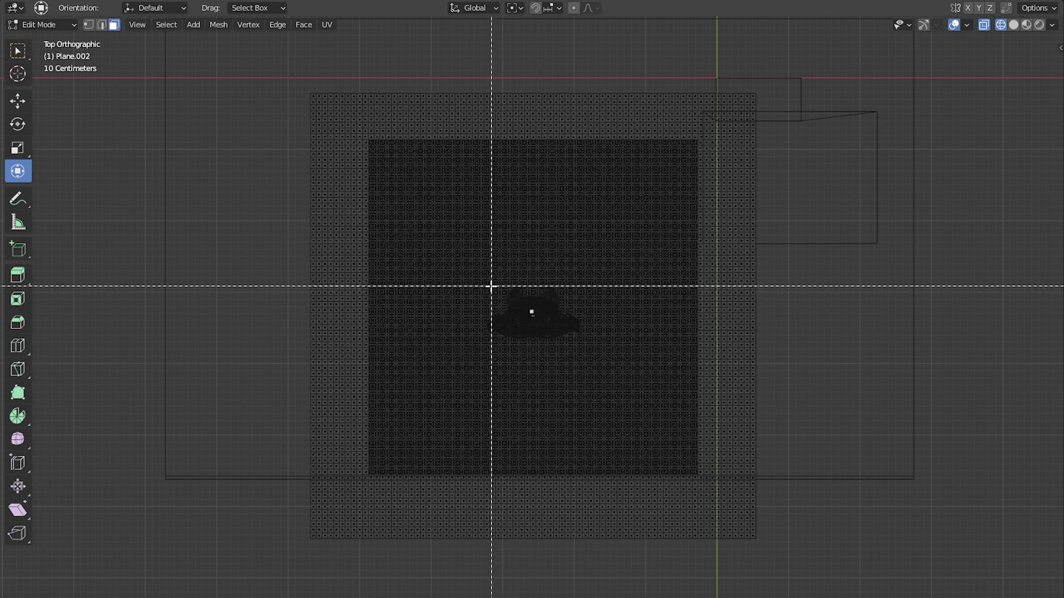
- Subdivide a smaller area directly above the figure and return to object mode
left_click_drag(477, 267, 593, 367)
right_click(547, 324)
left_click(547, 324)
key("Tab")
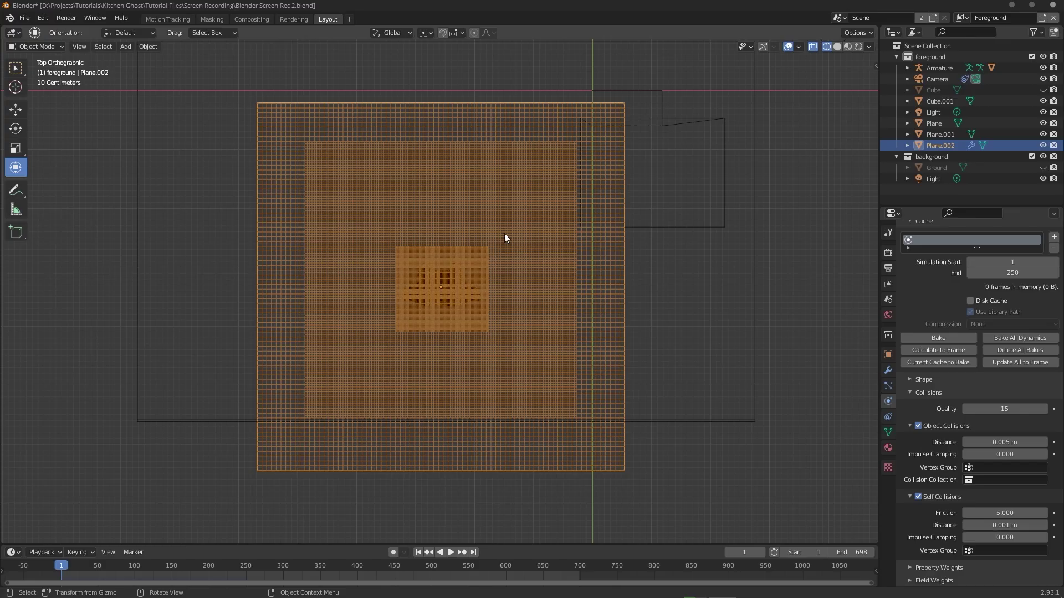
middle_click_drag(504, 234, 346, 141)
left_click(693, 143)
middle_click_drag(692, 143, 641, 177)
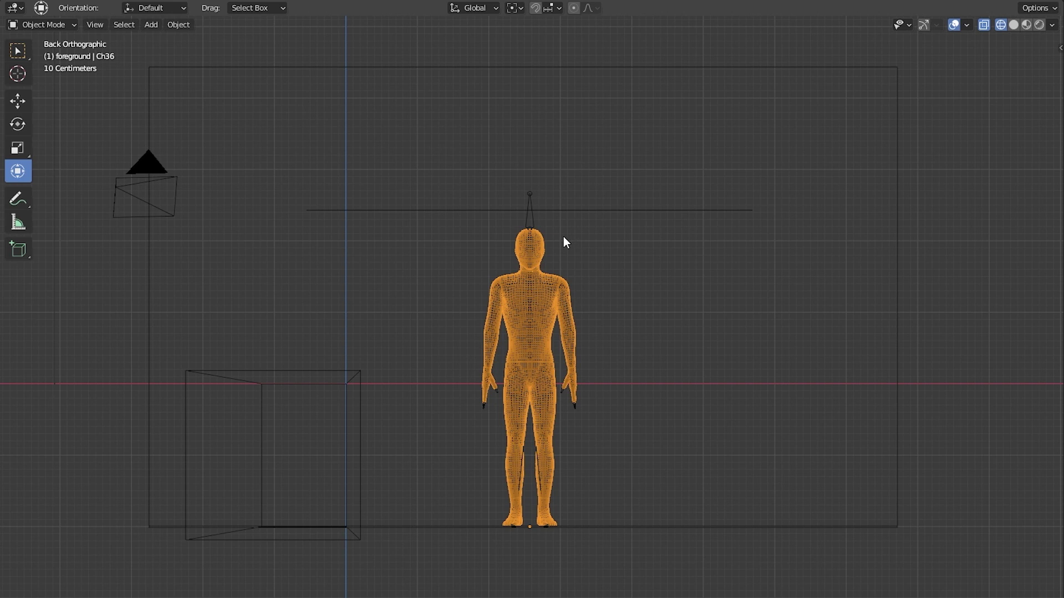
- Separate the figure's head into its own object and set its collision friction to 1.0
scroll(563, 261, "up", 4)
key("Tab")
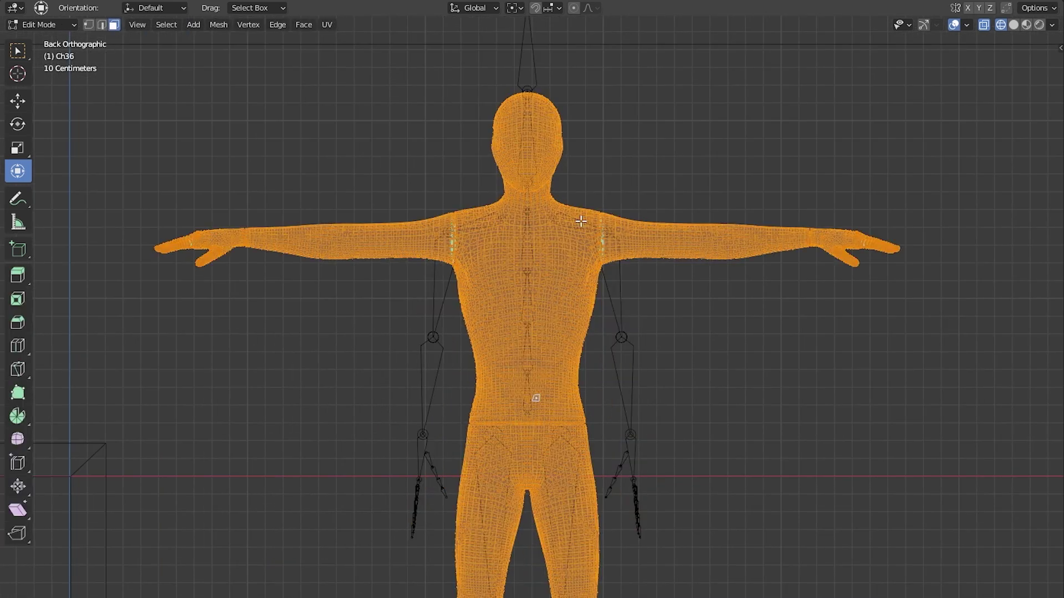
left_click_drag(444, 58, 598, 194)
right_click(557, 199)
mouse_move(563, 370)
left_click(609, 374)
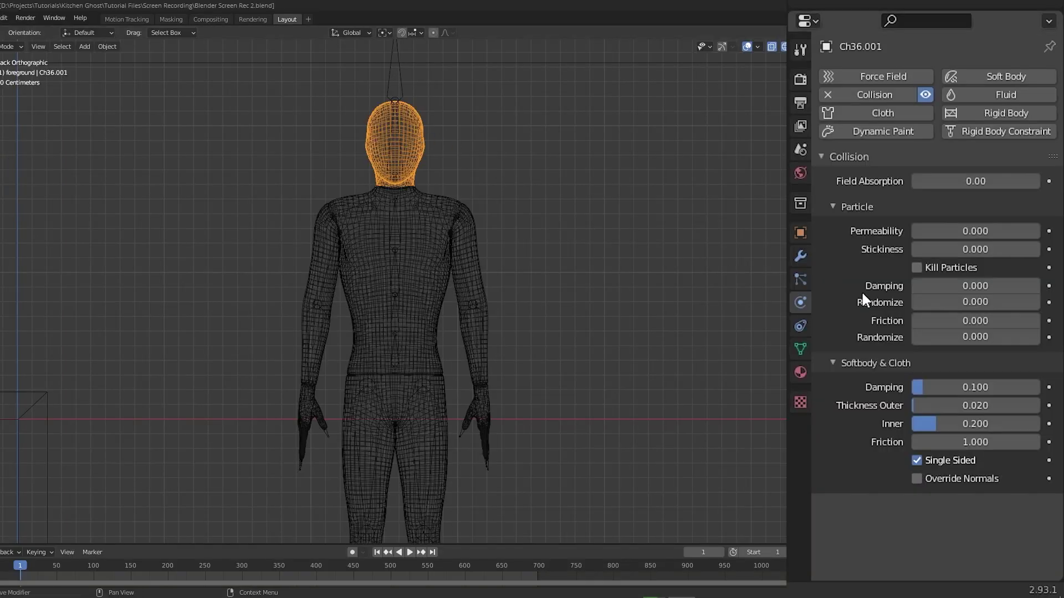
left_click(980, 441)
type("1.0")
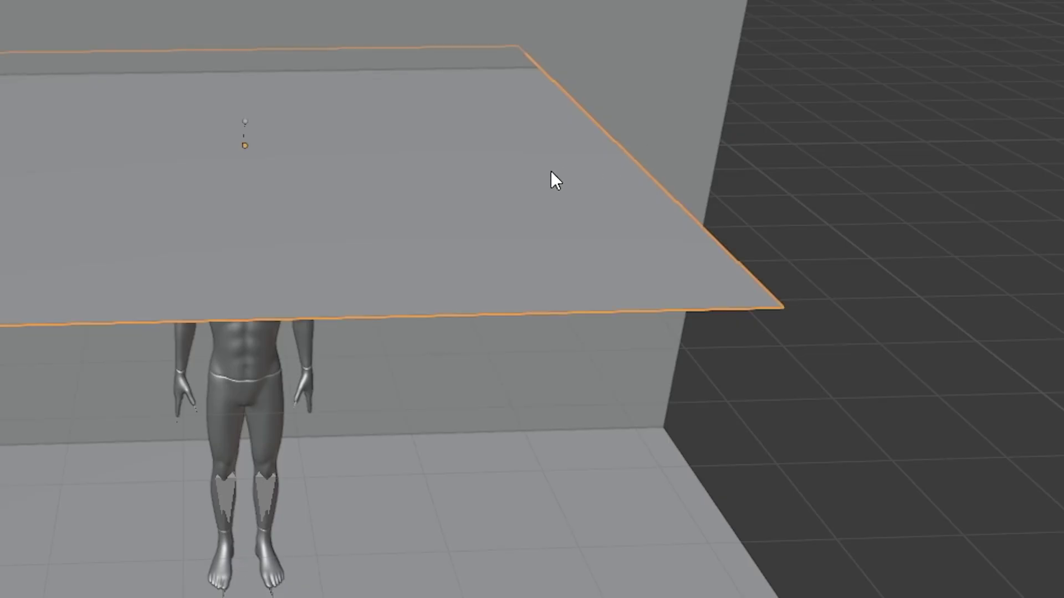
- Shade the cloth plane smooth and add a Subdivision Surface modifier
right_click(504, 171)
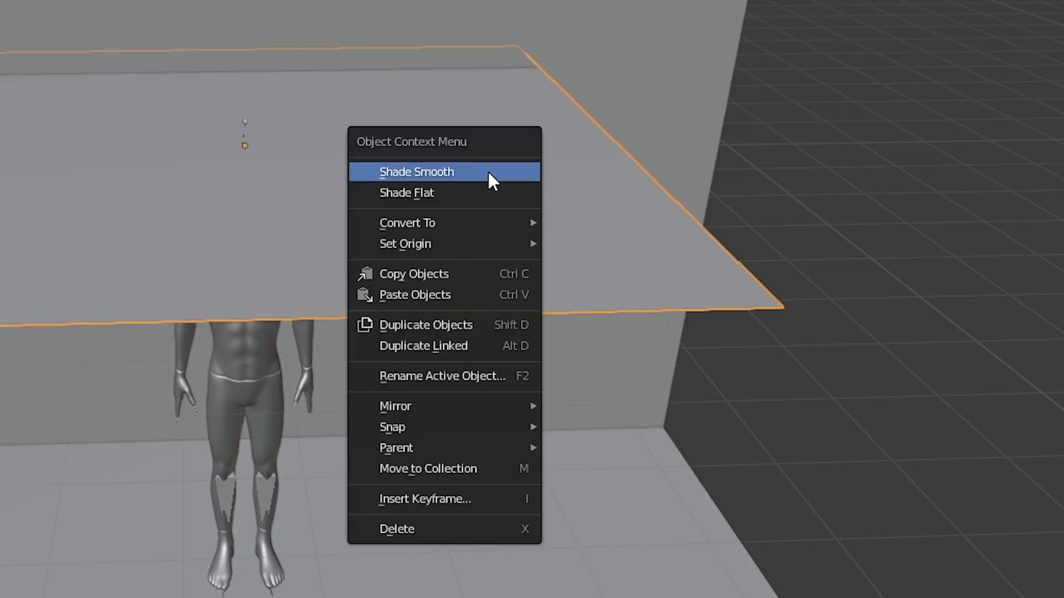
left_click(484, 171)
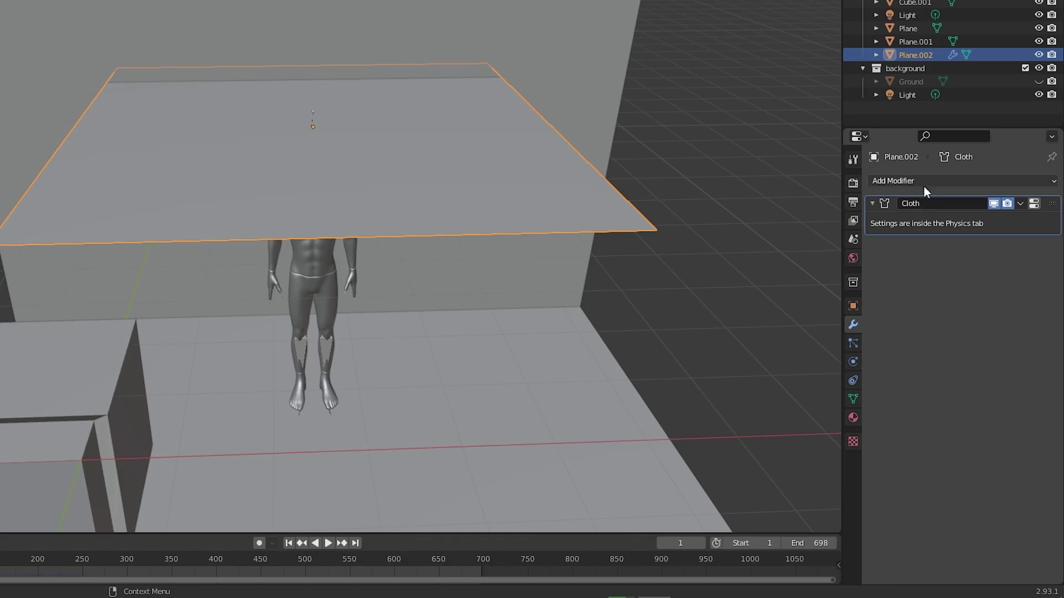
left_click(923, 184)
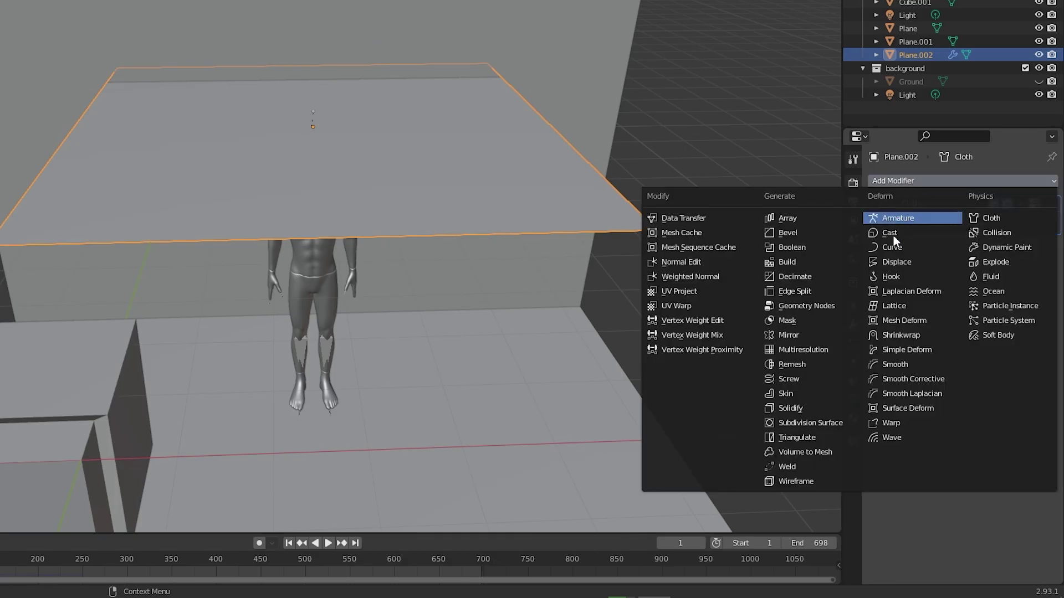
left_click(840, 419)
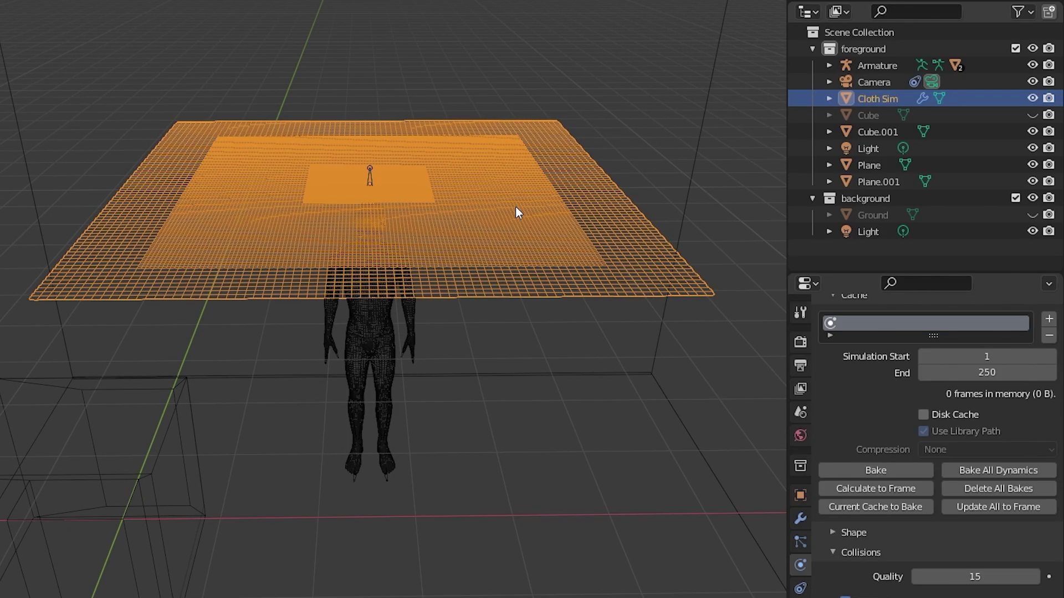
- Move the cloth plane into a new 'cloth sim' collection and exclude it from the scene
key("m")
left_click(510, 213)
type("cloth s")
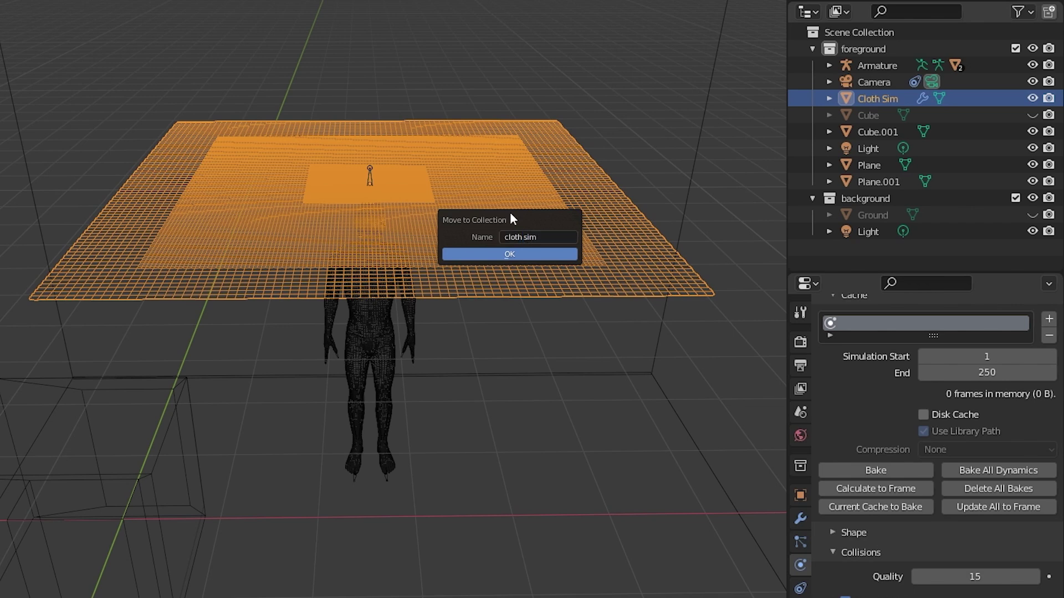
type("im")
key("Return")
left_click(992, 230)
left_click(1015, 232)
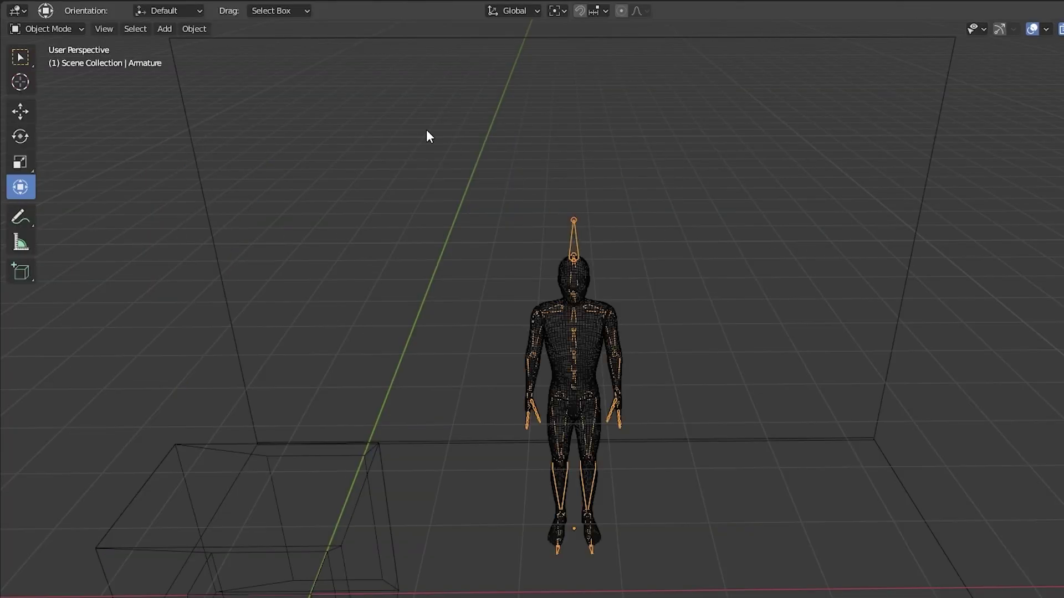
- Switch the figure rig into Pose Mode
left_click(69, 28)
left_click(75, 77)
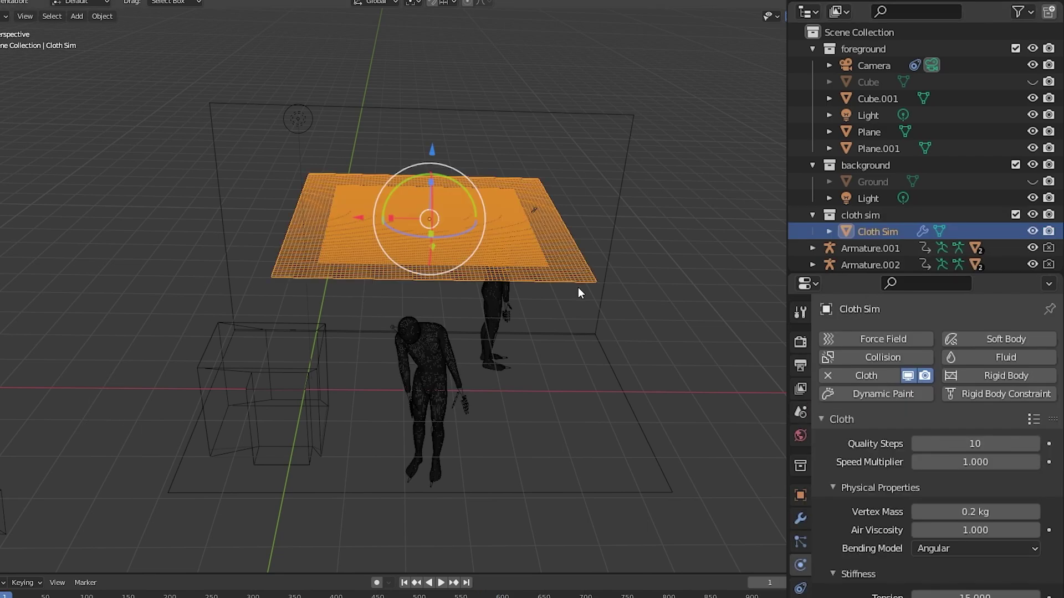
- Duplicate the Cloth Sim plane along the Y axis beside the original
key("KP_7")
key("shift+d")
key("y")
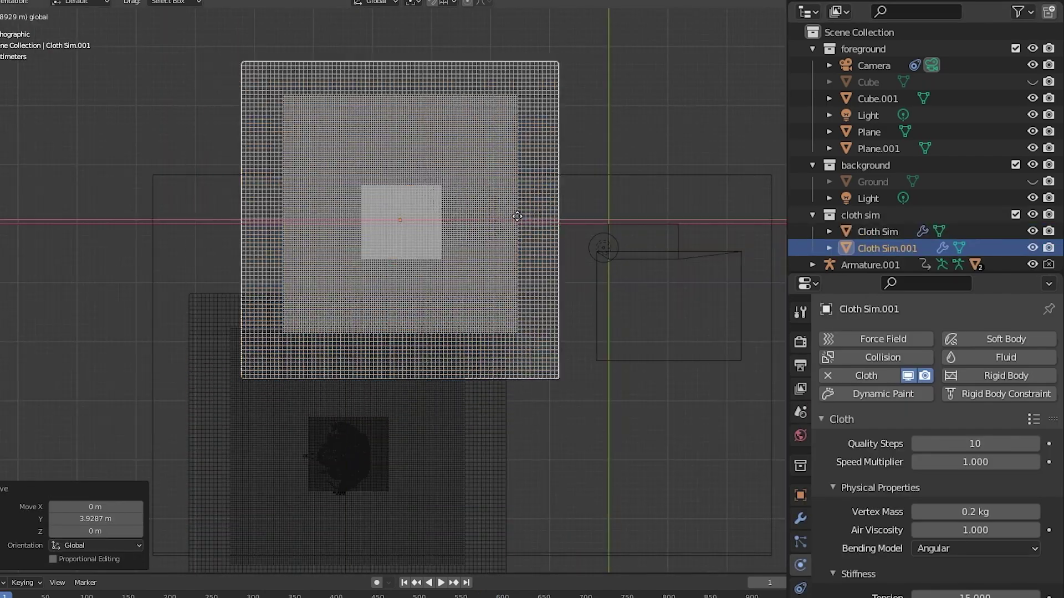
left_click(691, 185)
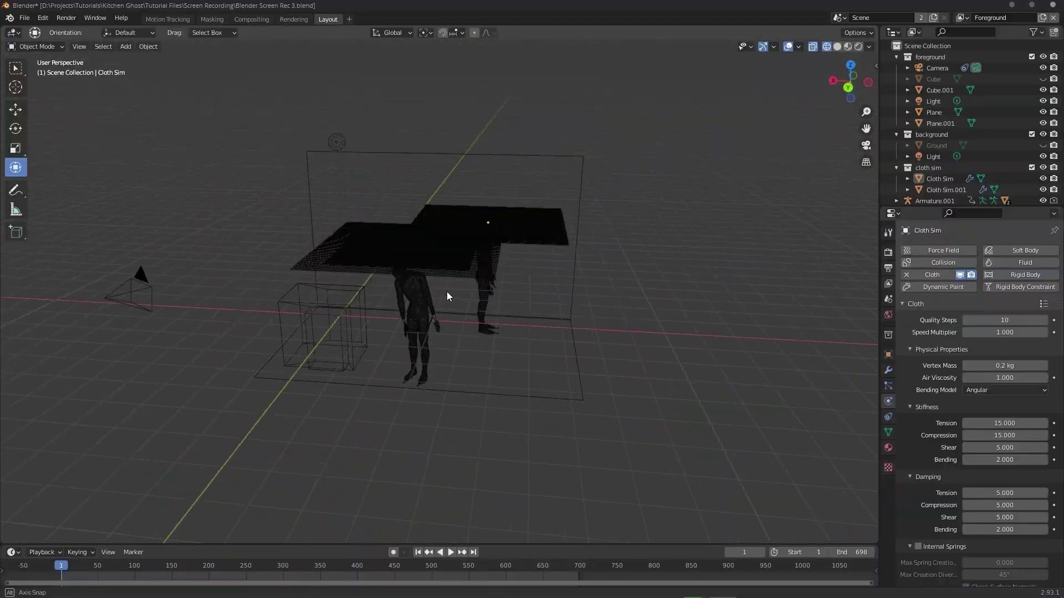
middle_click_drag(447, 291, 452, 267)
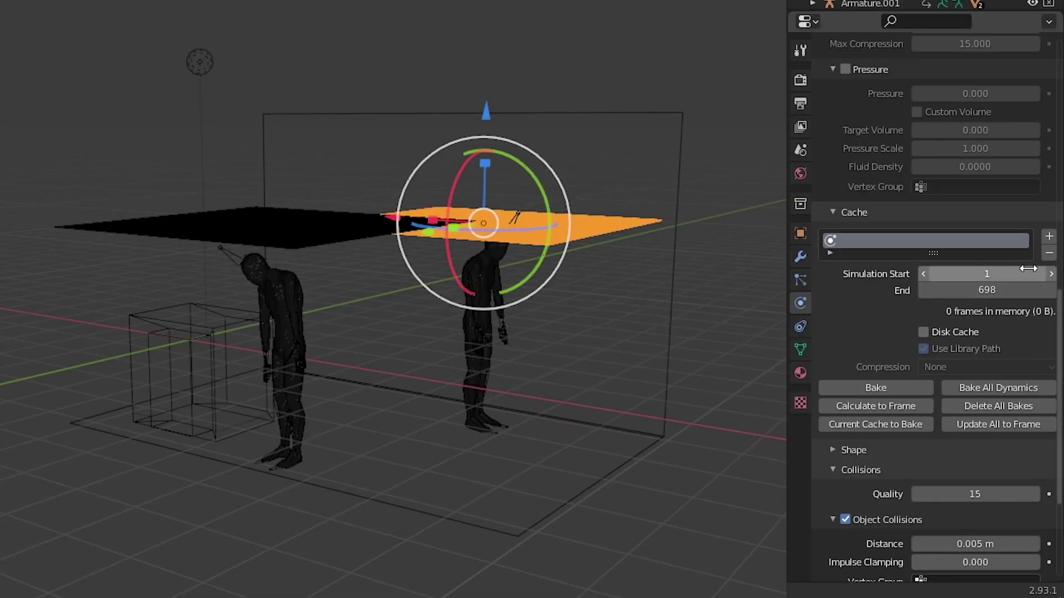
- Start the cloth simulation at frame -100 and enable Disk Cache
left_click(1040, 382)
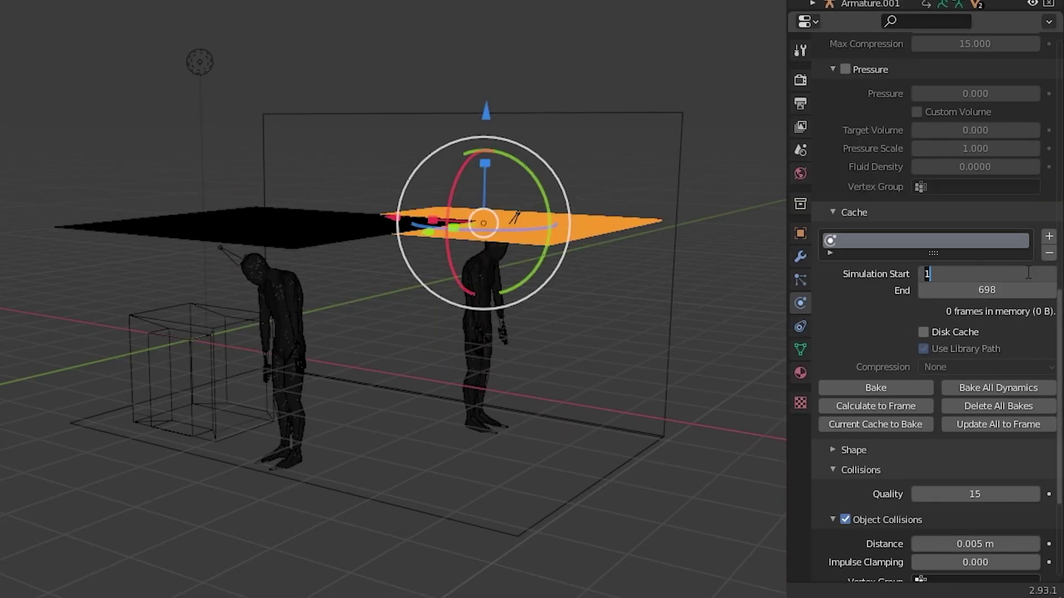
key("Return")
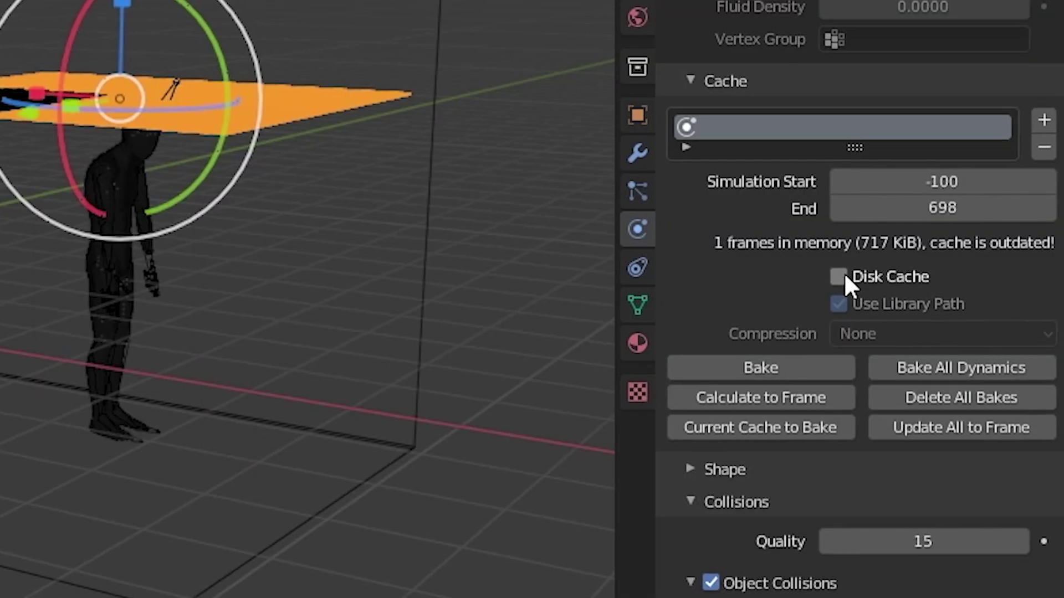
left_click(923, 332)
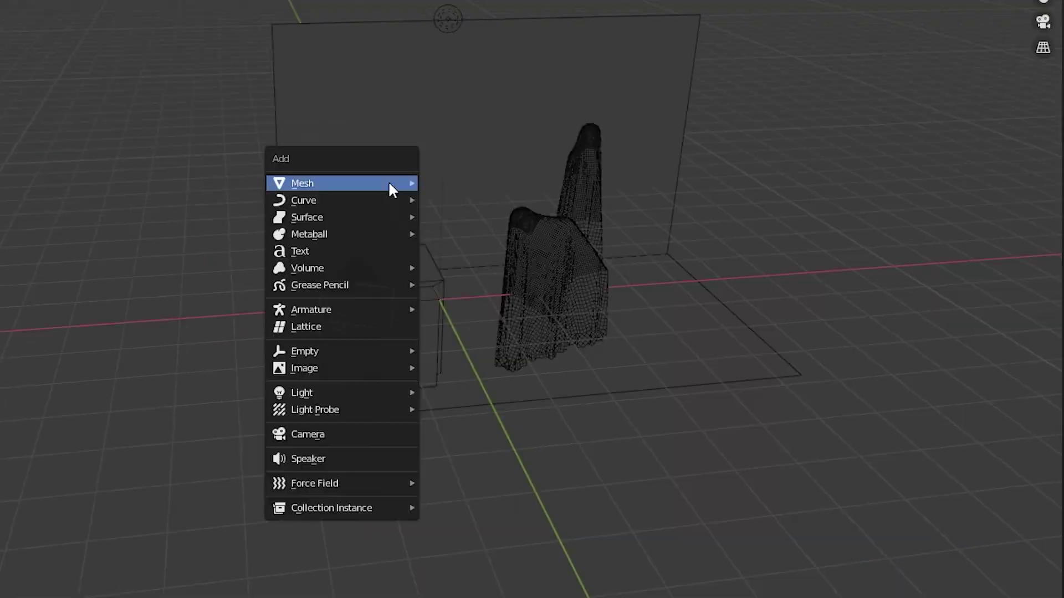
- Add a light to the scene and parent it to the camera
mouse_move(374, 391)
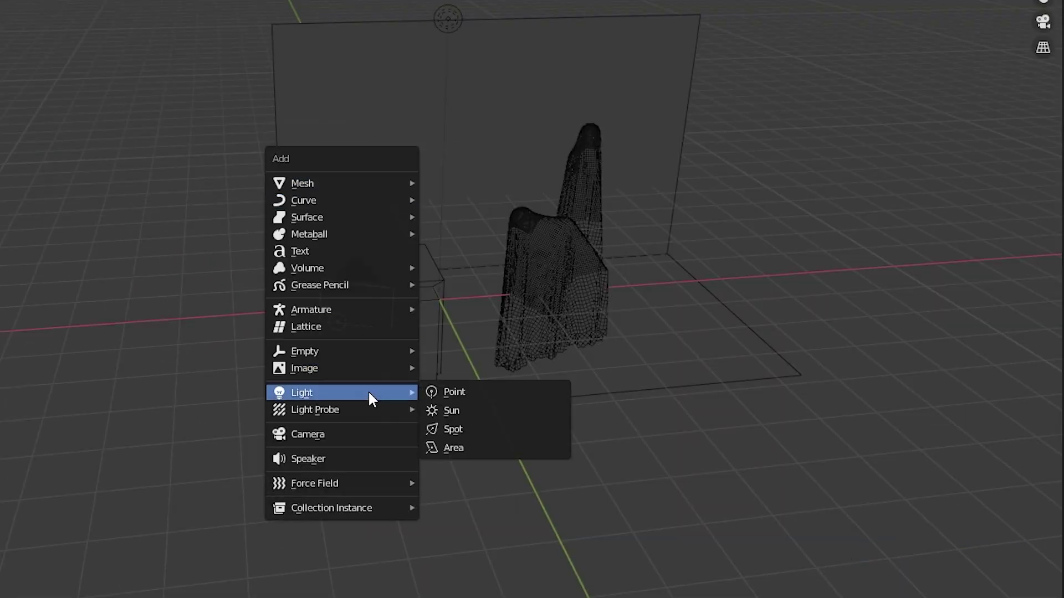
left_click(451, 410)
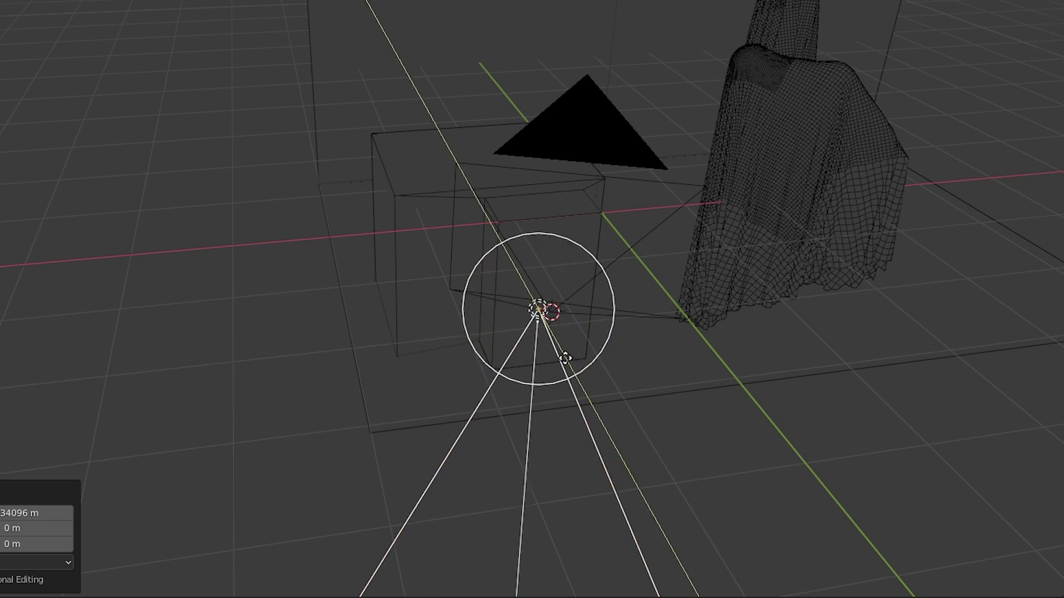
left_click(582, 127, "shift")
left_click(620, 179, "shift")
key("ctrl+p")
left_click(619, 250)
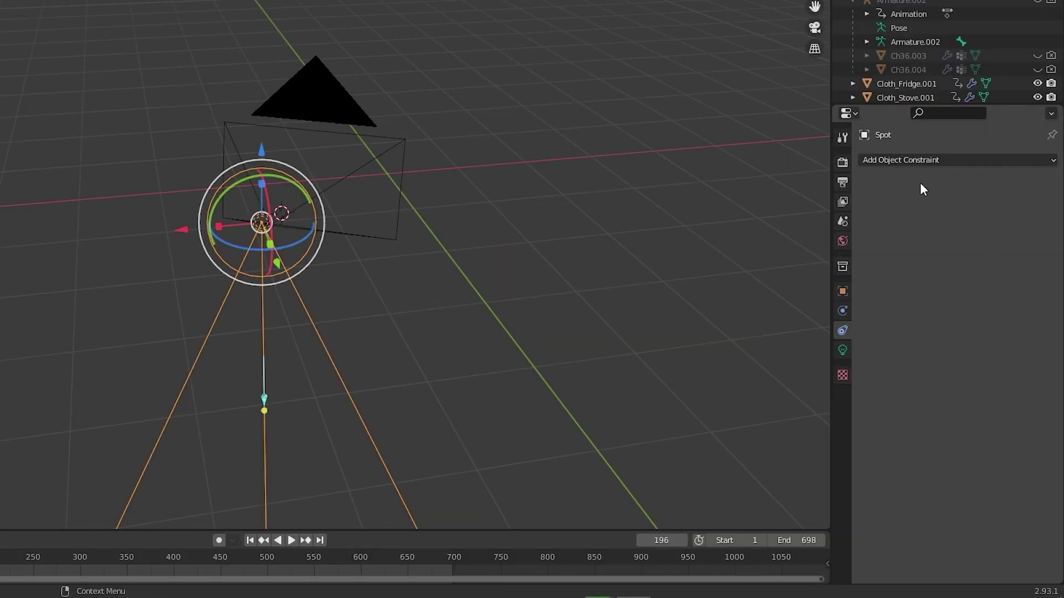
- Give the light a Copy Rotation constraint and choose its target object
left_click(919, 160)
left_click(856, 214)
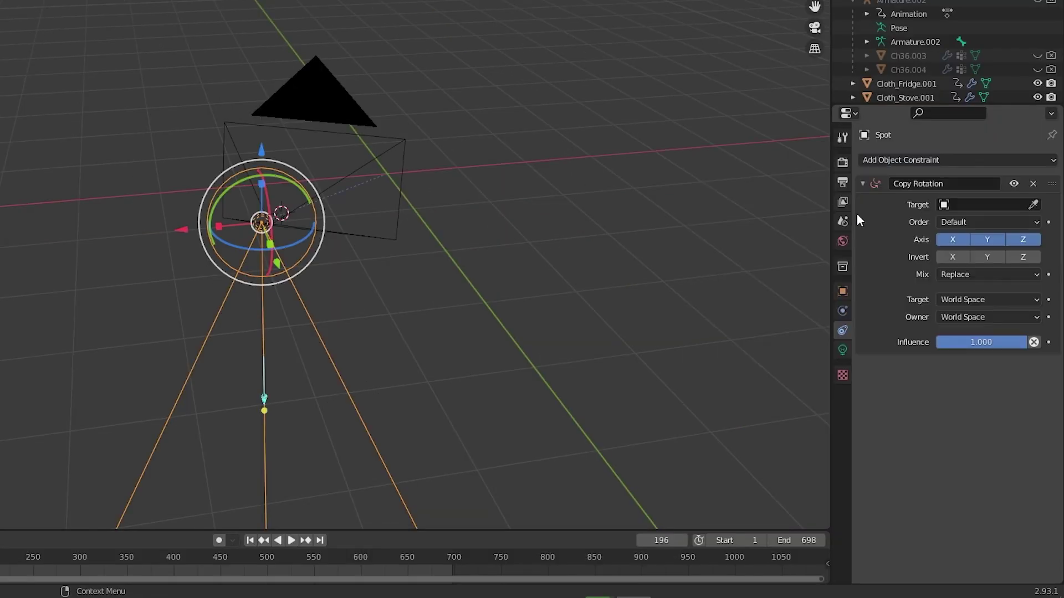
left_click(1033, 204)
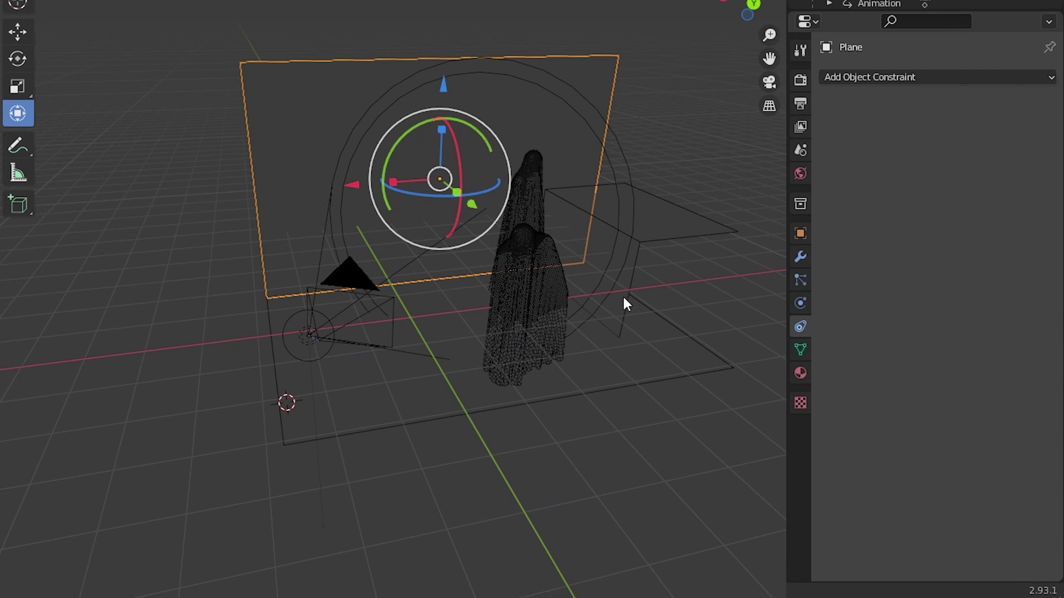
- Enable Shadow Catcher on the floor plane's visibility settings
left_click(676, 370)
left_click(664, 231)
left_click(800, 234)
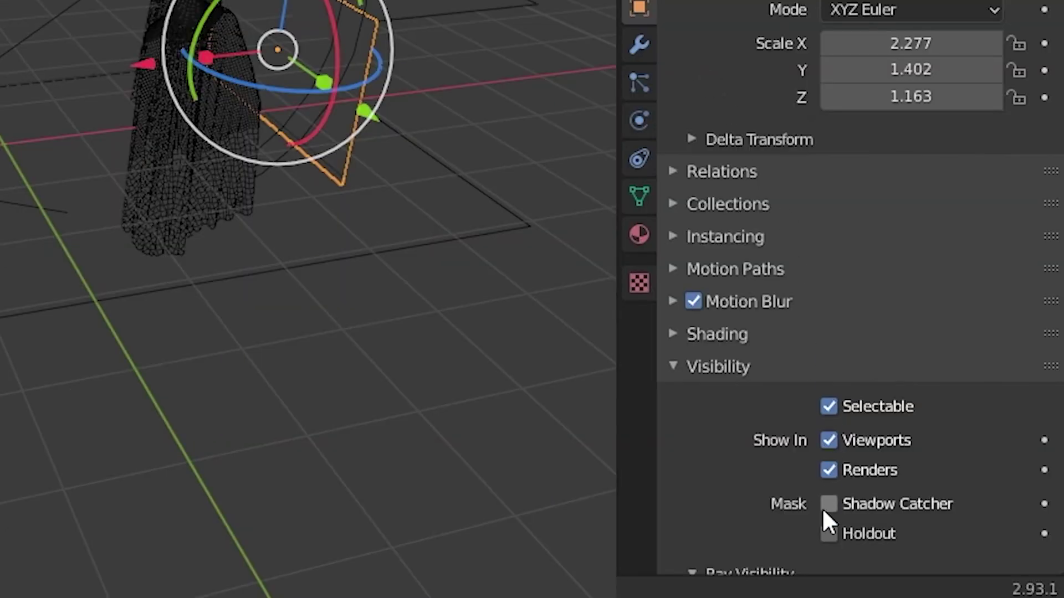
left_click(828, 505)
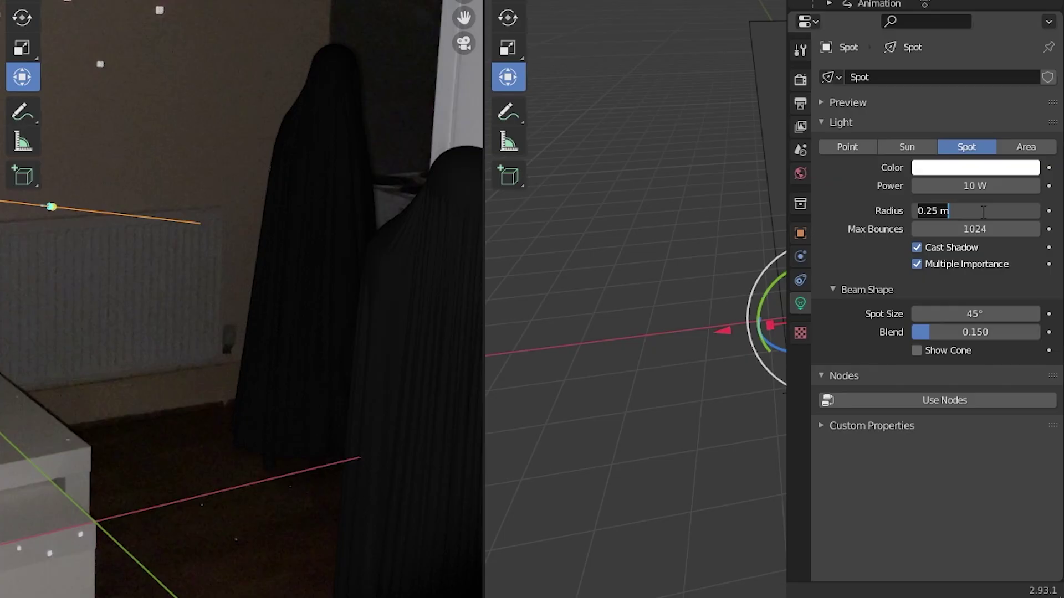
- Set the spot light radius to 0.05 m and its power to 135 W
key("ctrl+a")
type("0.05")
key("Return")
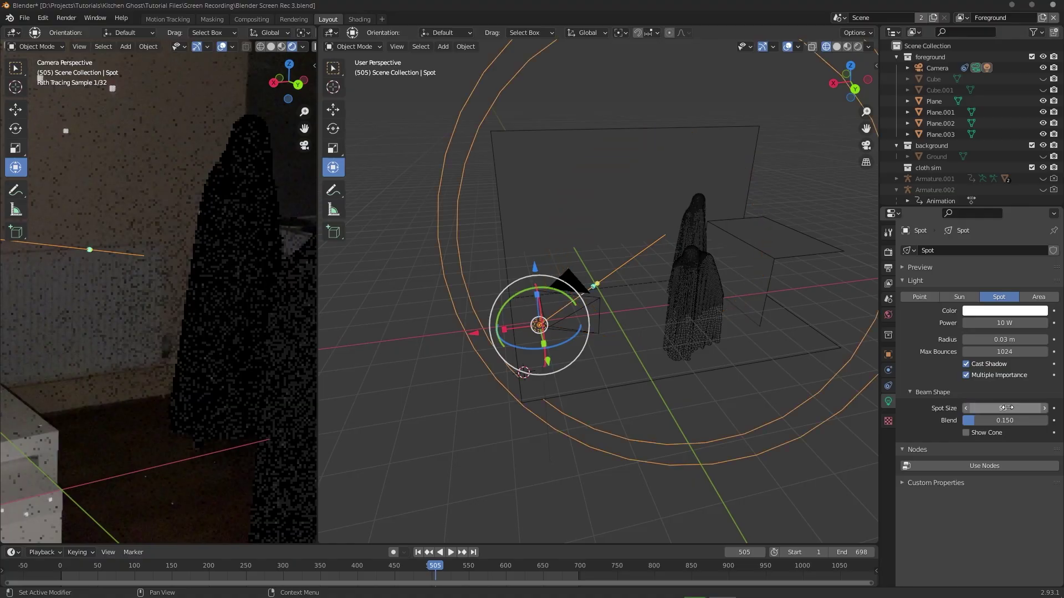
left_click(982, 186)
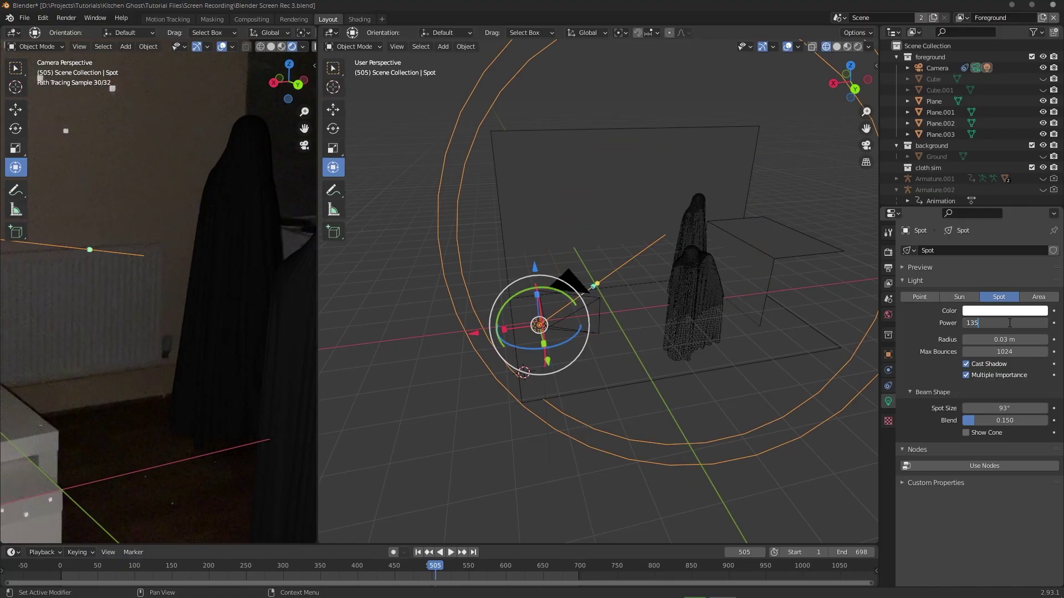
type("135")
key("Return")
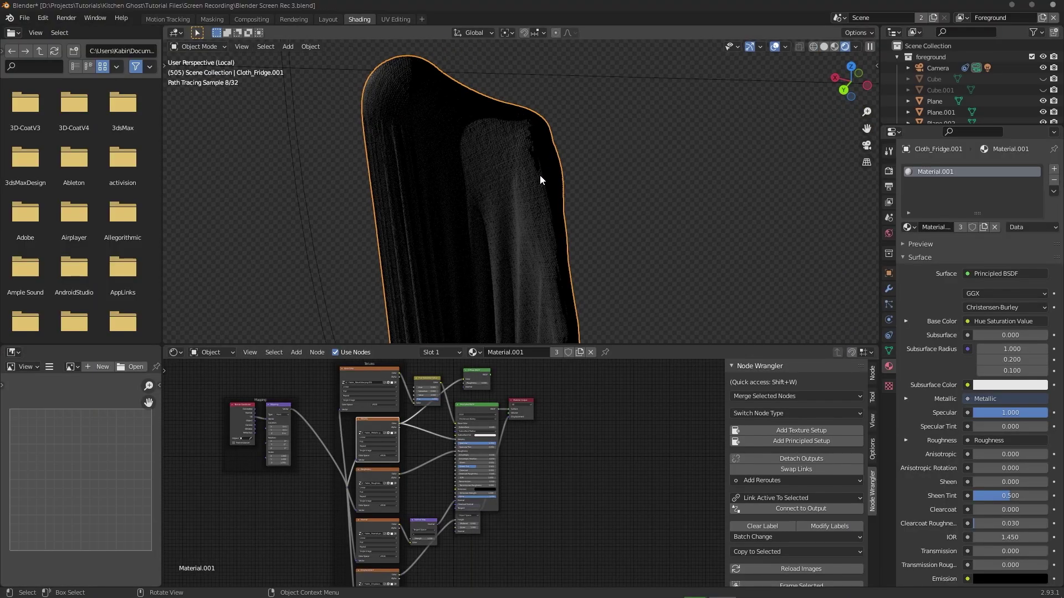
mouse_move(540, 175)
middle_mouse_down()
mouse_move(592, 199)
mouse_move(626, 197)
middle_mouse_up()
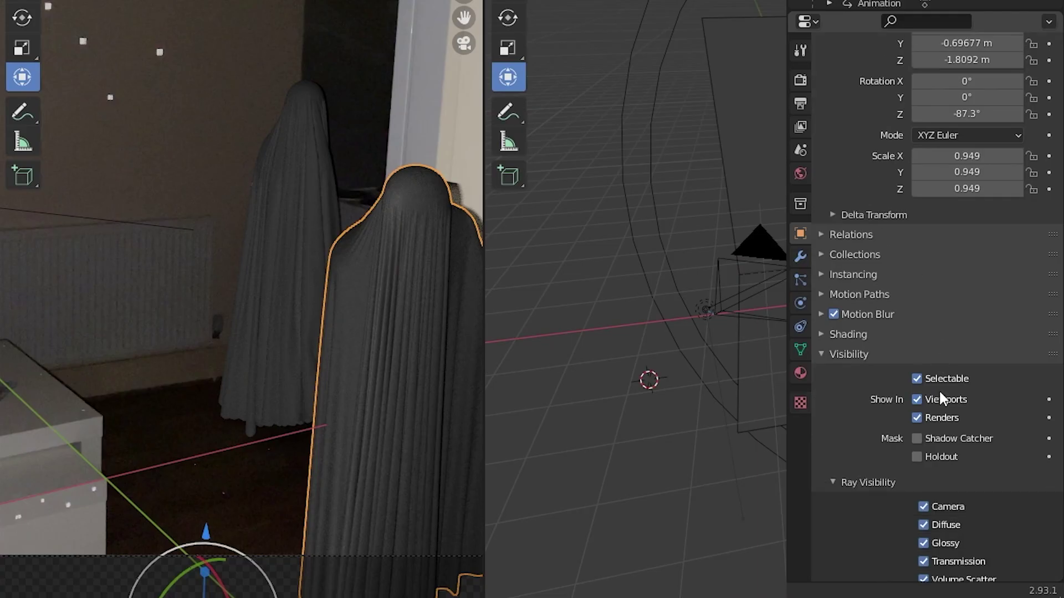
- Turn off camera ray visibility for both the front and back ghosts
left_click(923, 507)
left_click(288, 250)
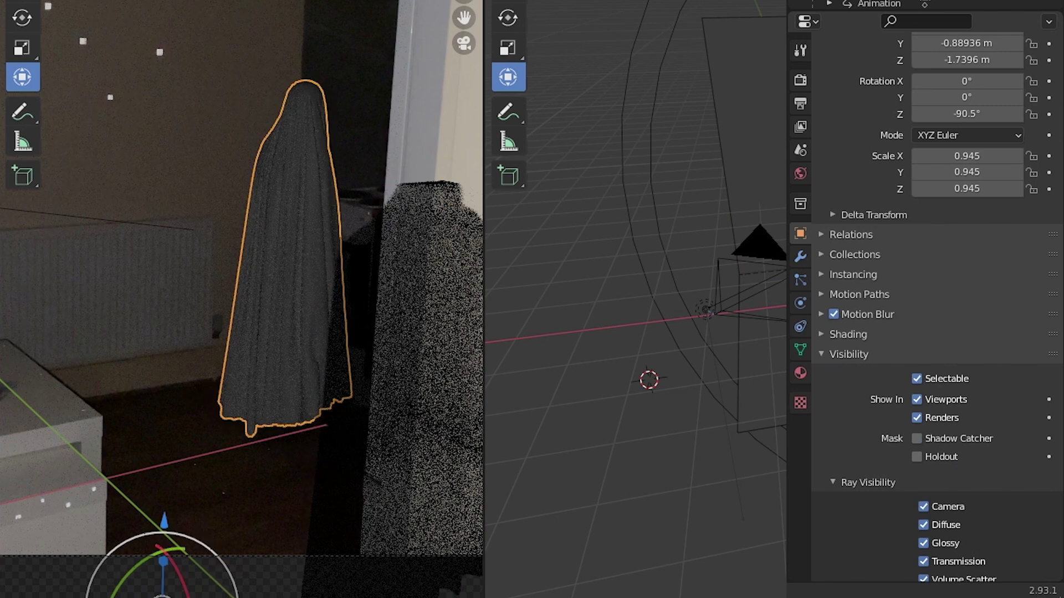
left_click(923, 507)
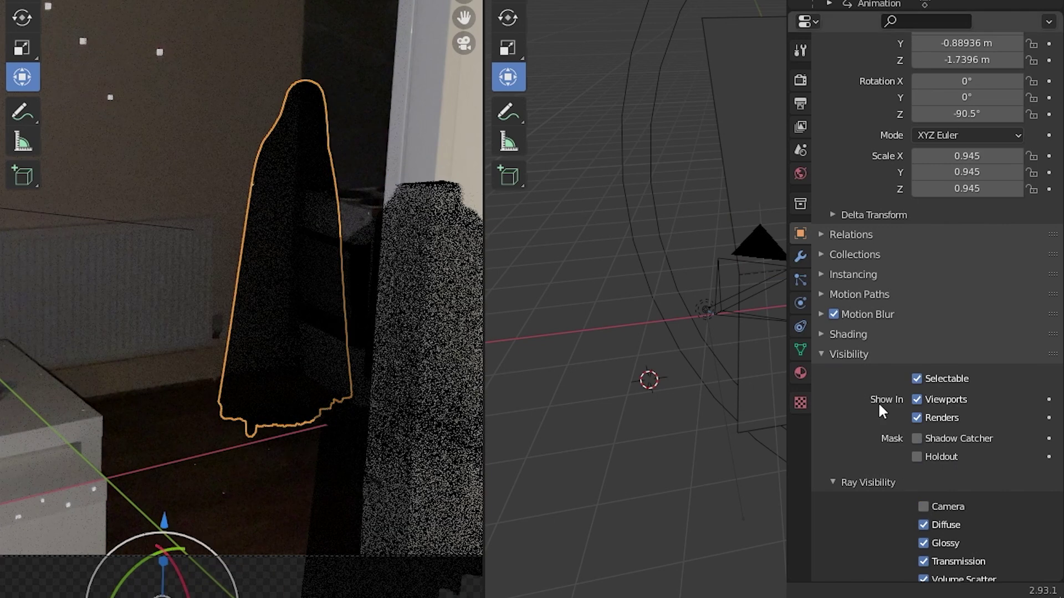
left_click(253, 184)
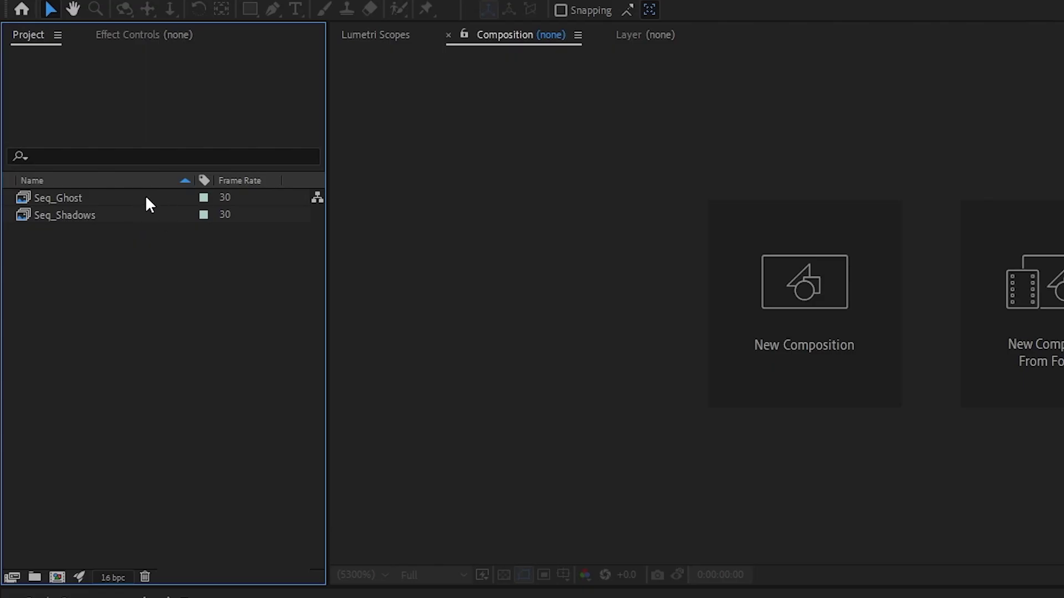
- Interpret the Seq_Ghost footage with an assumed frame rate of 29.97 fps
left_click(138, 200)
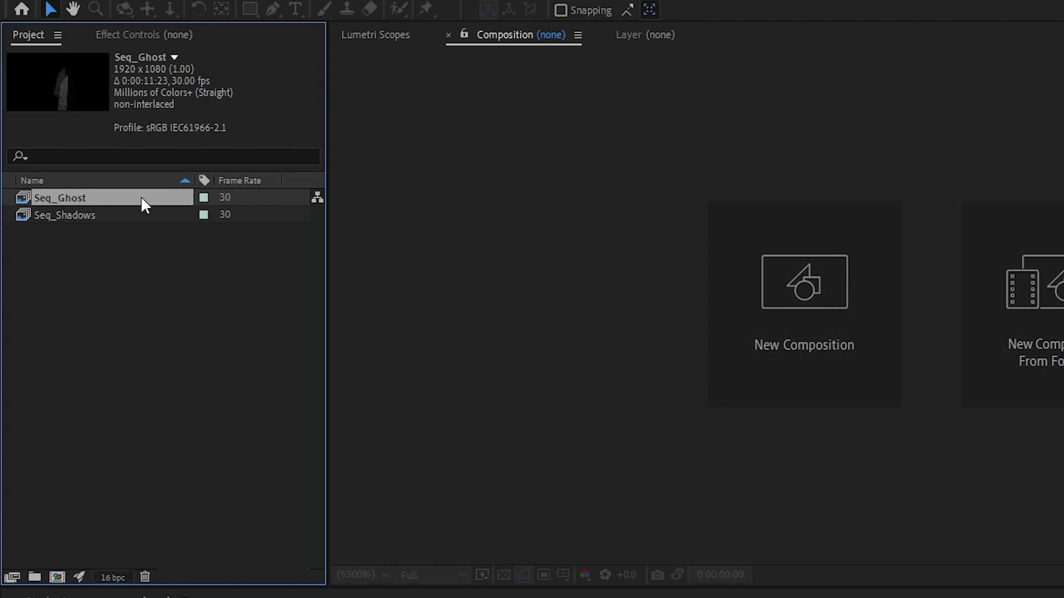
right_click(142, 198)
mouse_move(294, 329)
left_click(396, 329)
type("29.971")
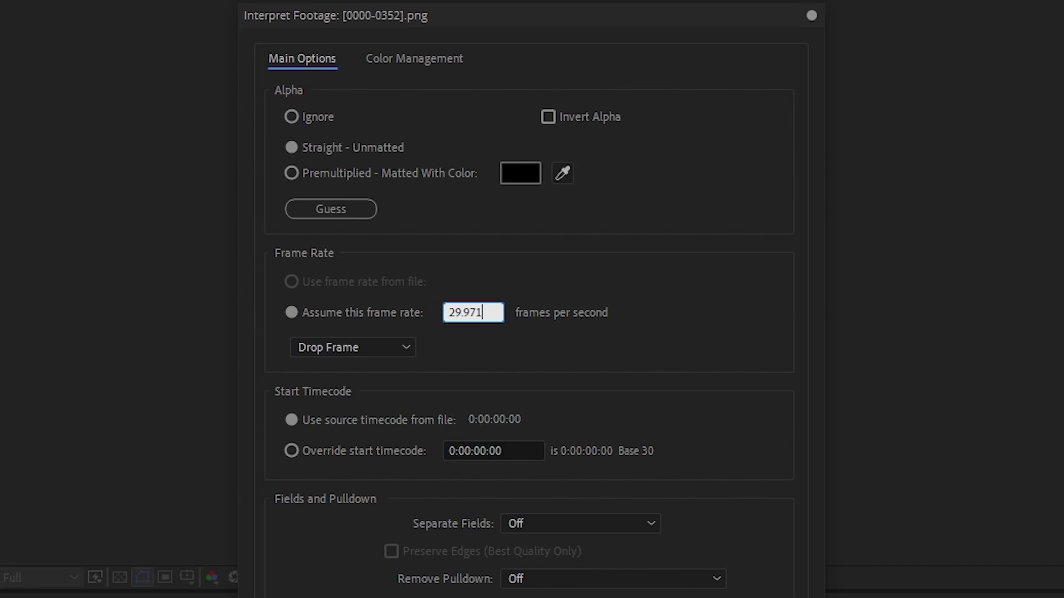
- Add Seq_Ghost to Main Comp, hide both sequence layers, and set Door Matte opacity to 0%
key("Return")
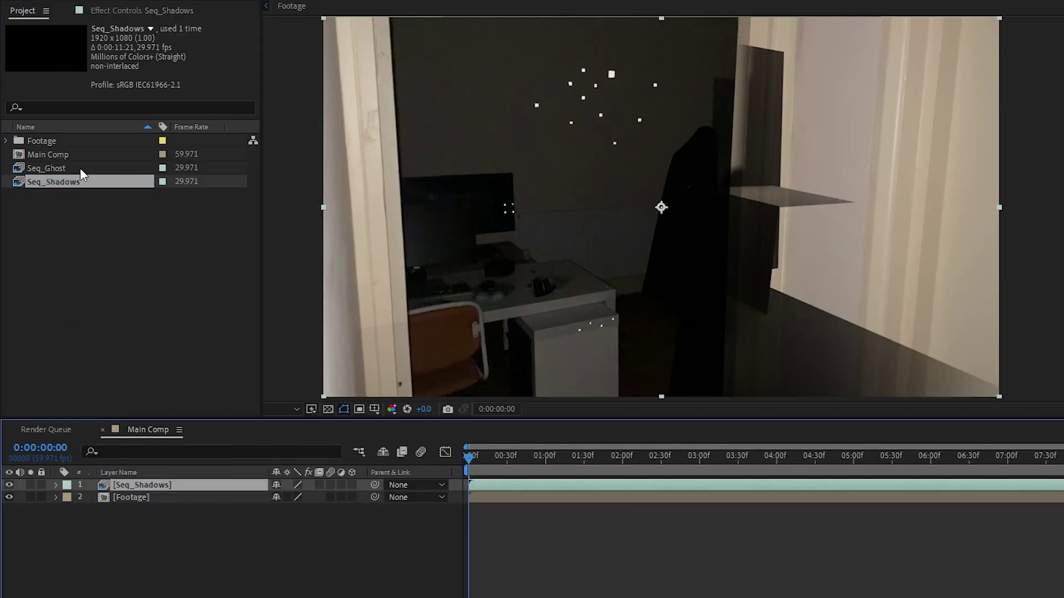
left_click_drag(82, 174, 77, 480)
left_click(9, 484)
left_click(9, 497)
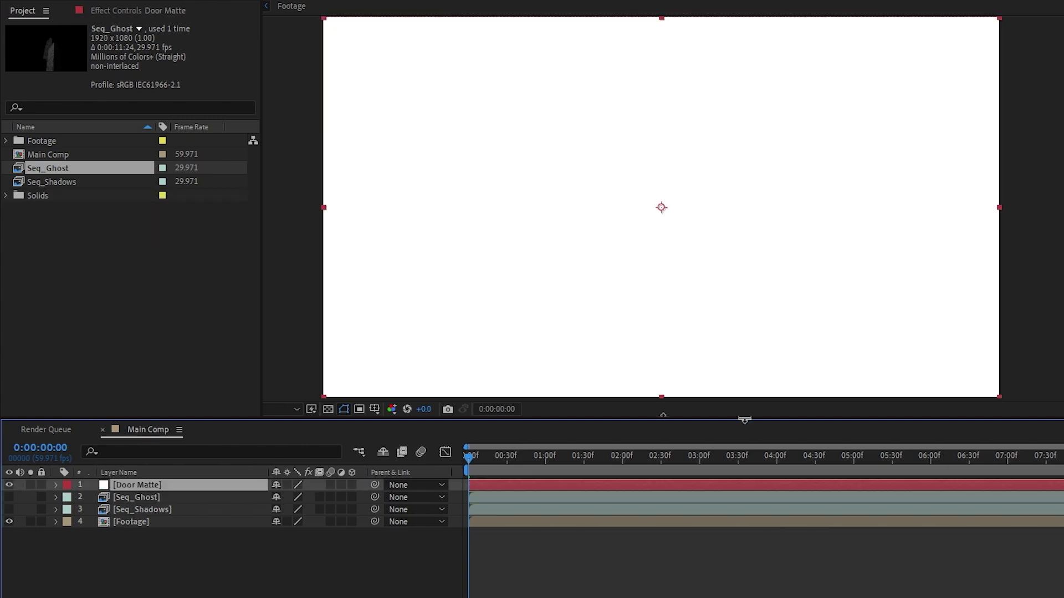
key("t")
left_click_drag(278, 497, 200, 497)
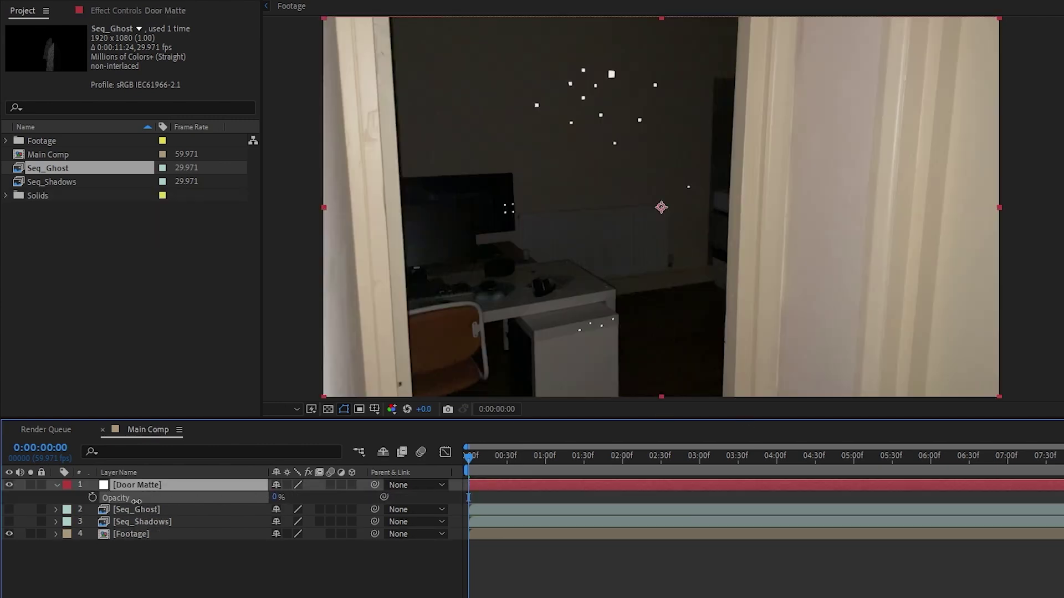
left_click(165, 486)
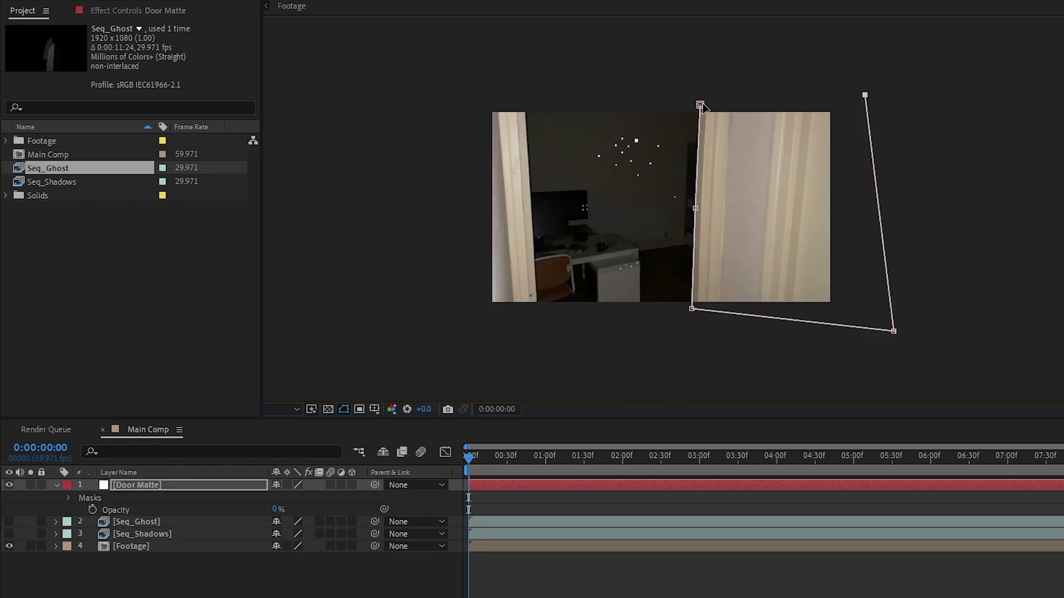
- Keyframe Door Matte's mask path along the door edge and add a second closed mask
key("alt+m")
scroll(700, 105, "up", 5)
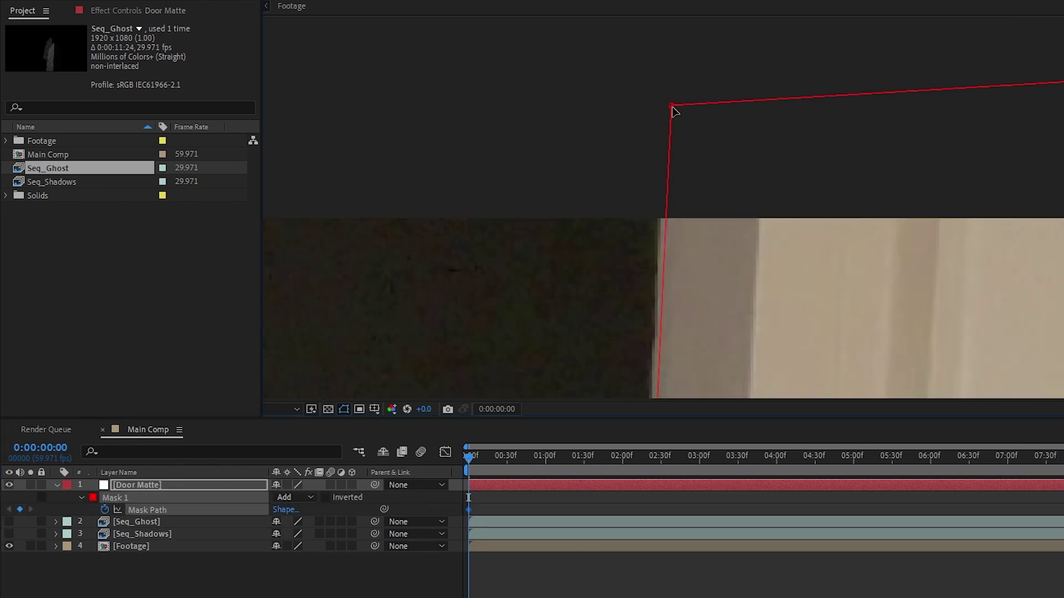
scroll(660, 209, "down", 5)
left_click_drag(657, 222, 658, 181)
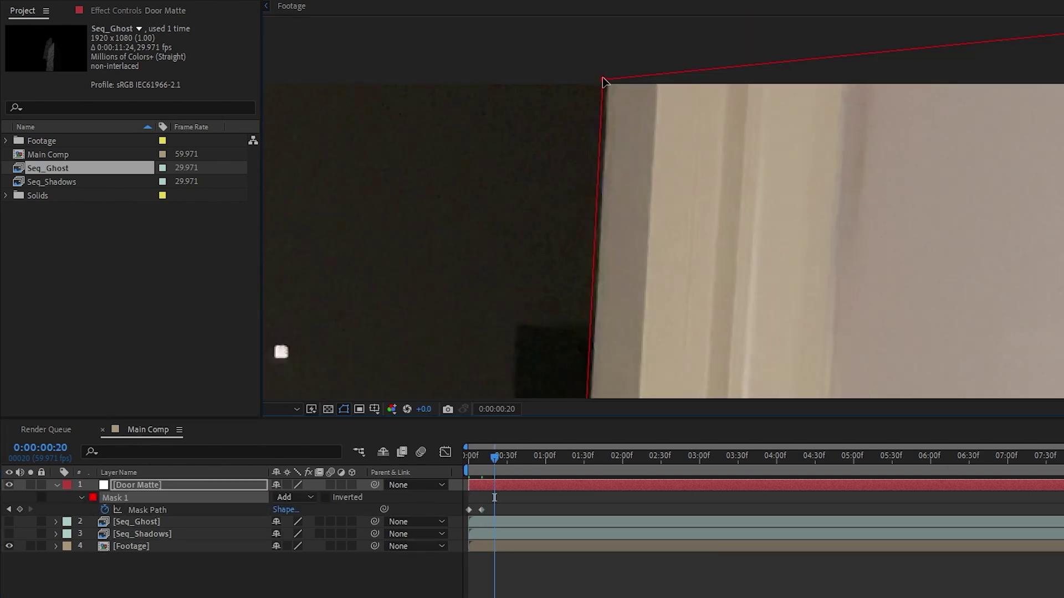
left_click_drag(604, 82, 610, 83)
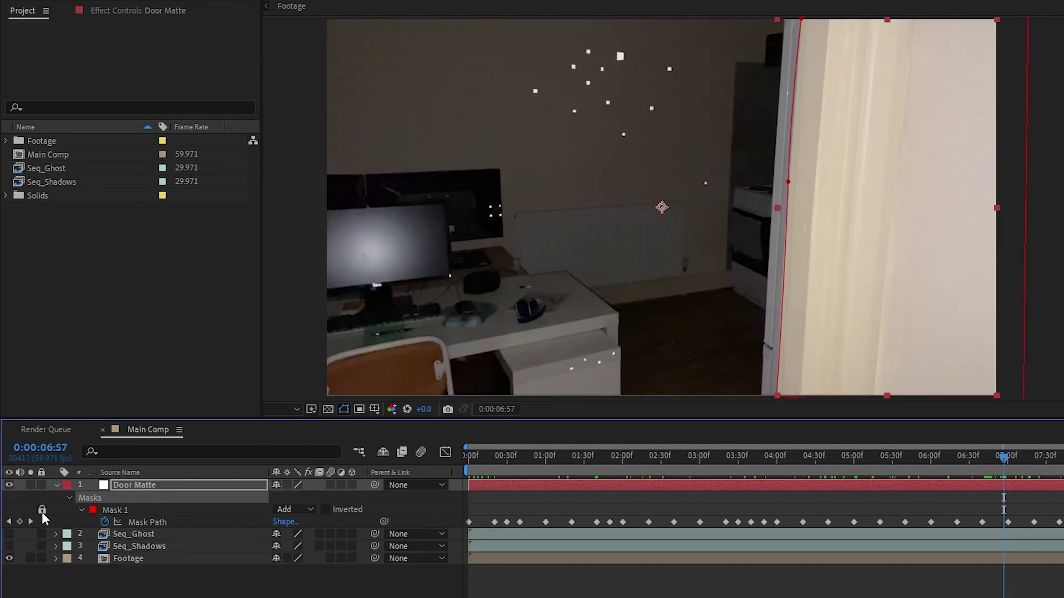
key("ctrl+d")
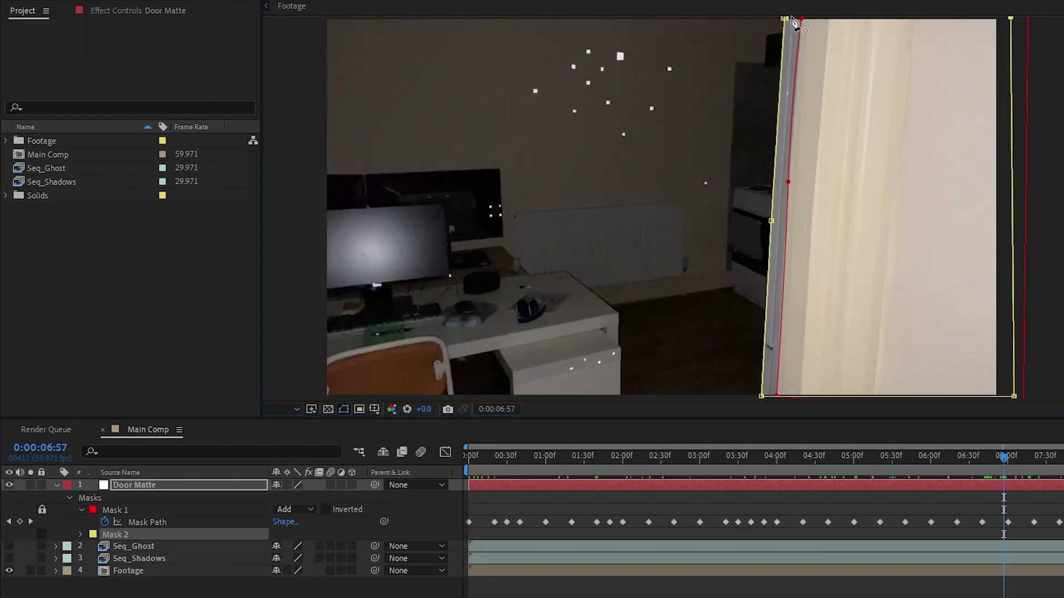
left_click(786, 19)
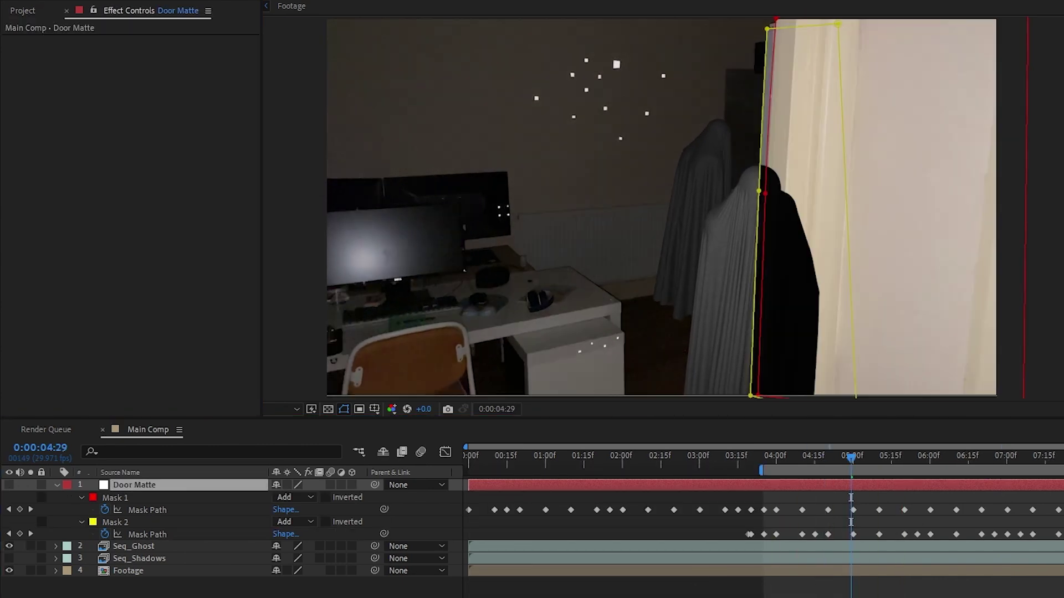
- Matte Seq_Ghost with Door Matte's Effects & Masks, inverted
left_click(132, 547)
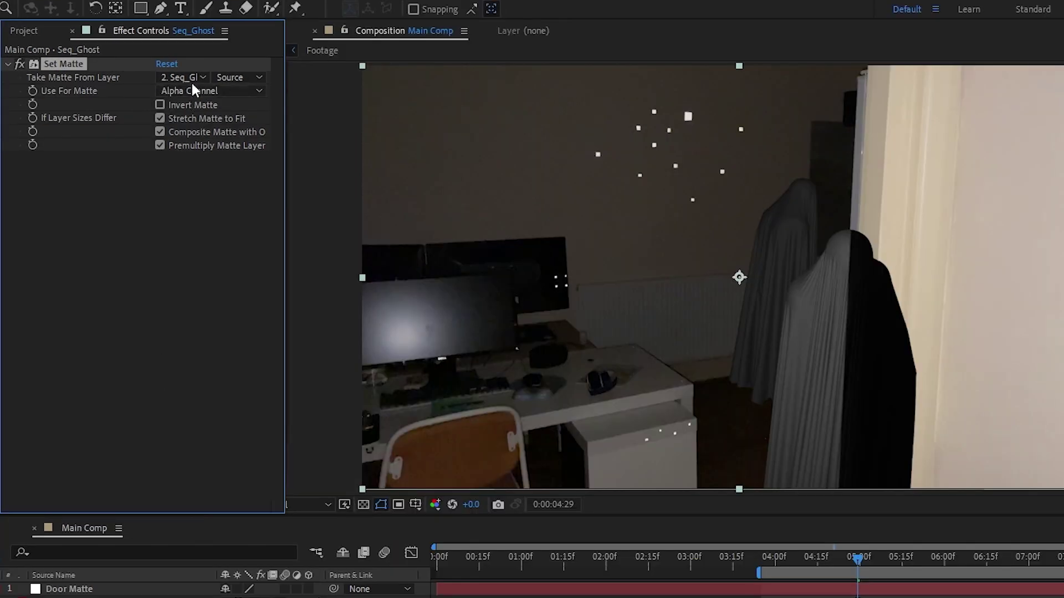
left_click(172, 53)
left_click(214, 117)
left_click(238, 77)
left_click(260, 189)
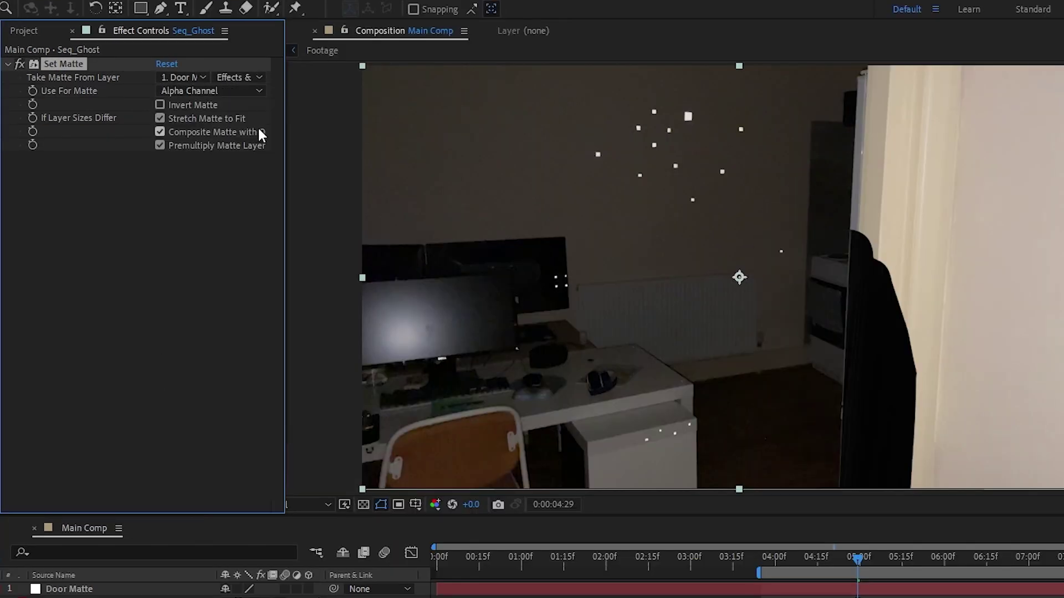
left_click(160, 104)
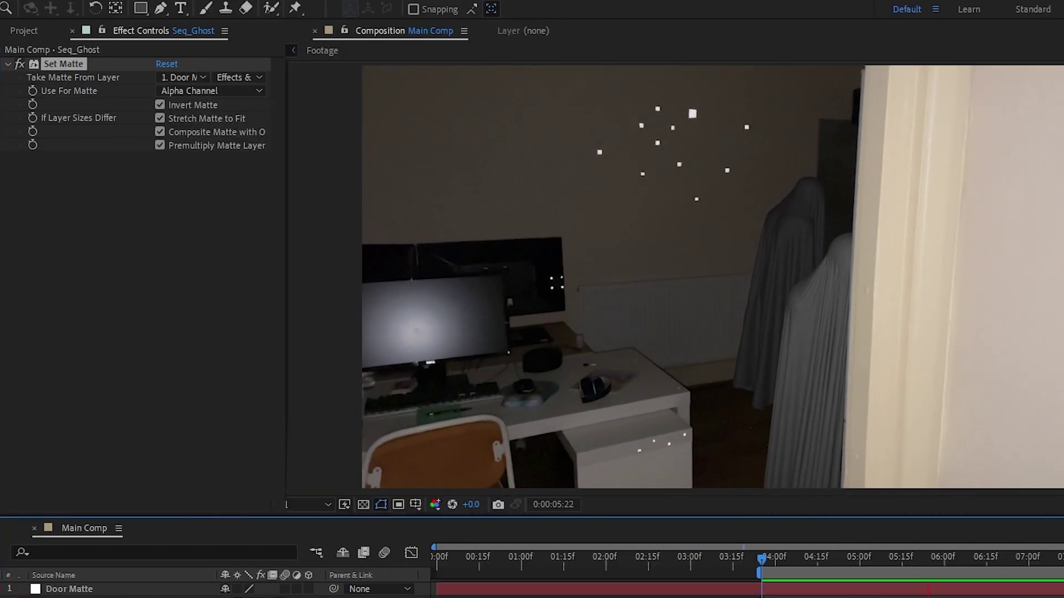
- Set both Door Matte mask feather values to 1
left_click(133, 591)
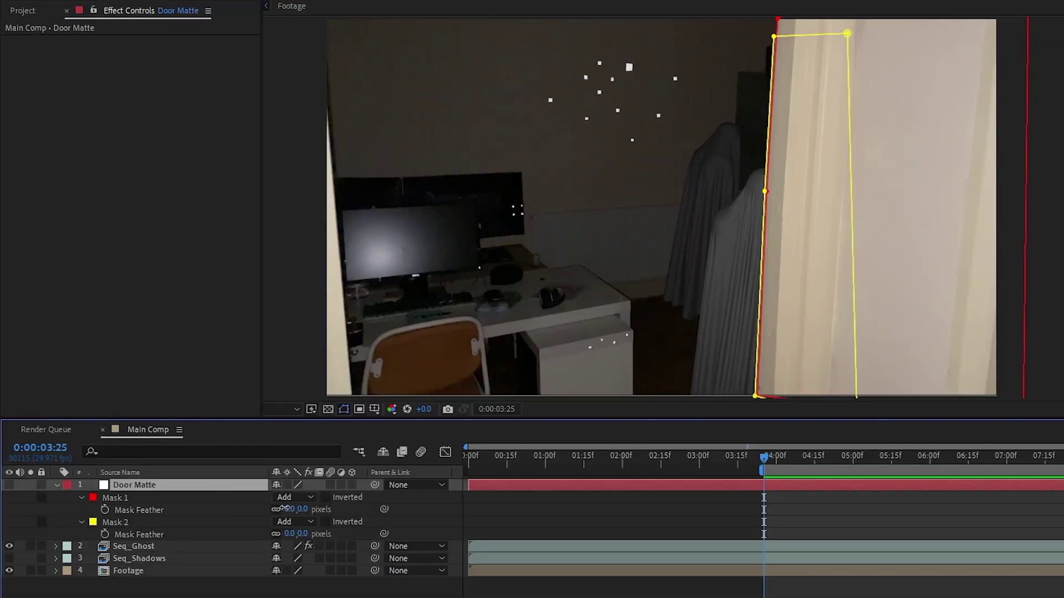
left_click(286, 509)
type("1")
key("Tab")
type("1")
left_click(403, 524)
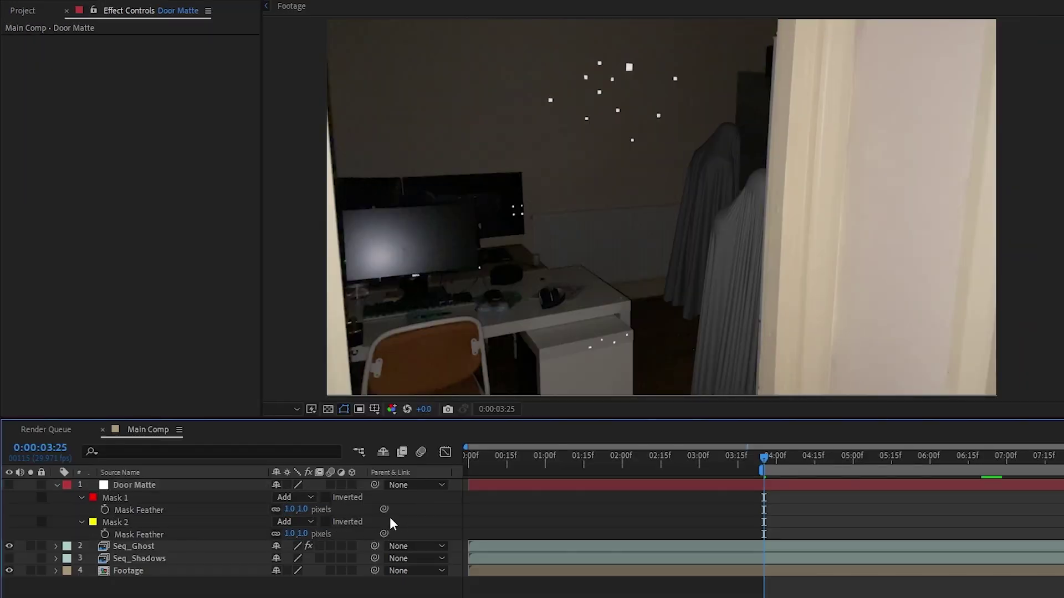
left_click(206, 486)
left_click(161, 546)
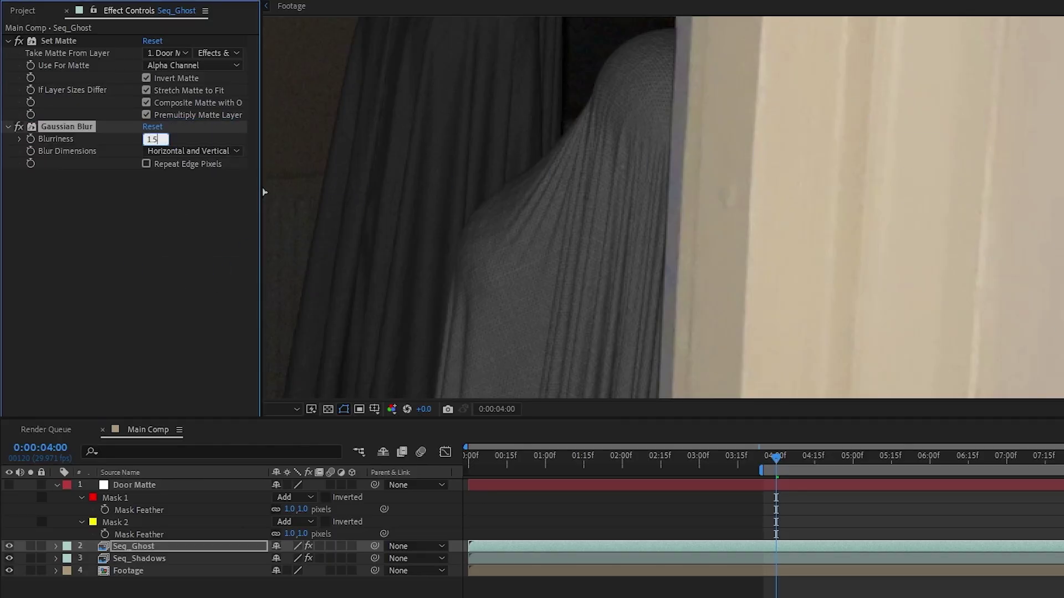
- Confirm Gaussian Blur at 1.5 and, after comparing placements, keep it ahead of Set Matte
key("Return")
left_click_drag(75, 128, 71, 39)
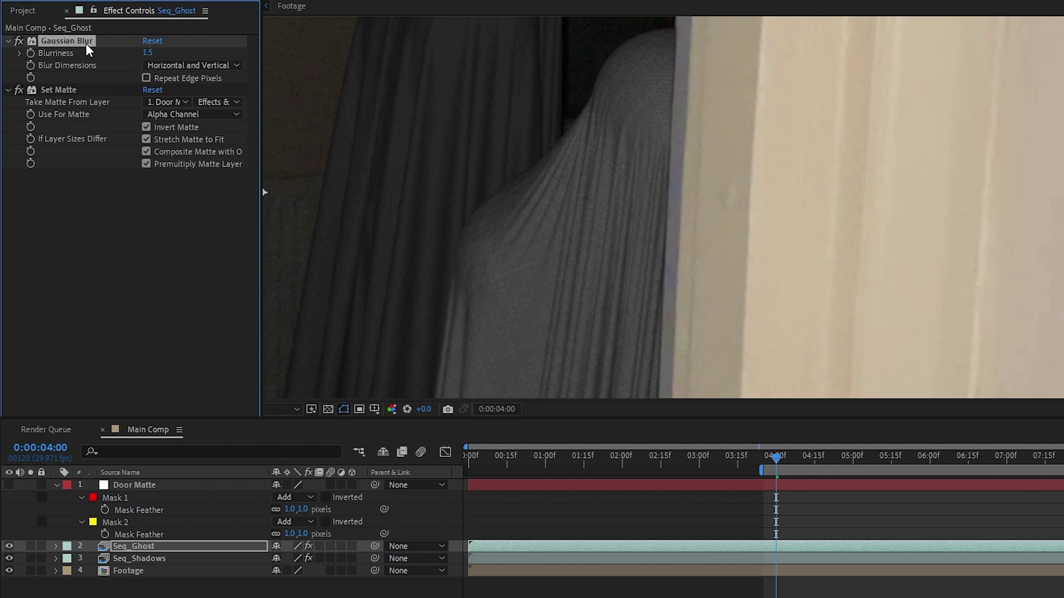
left_click_drag(147, 53, 484, 25)
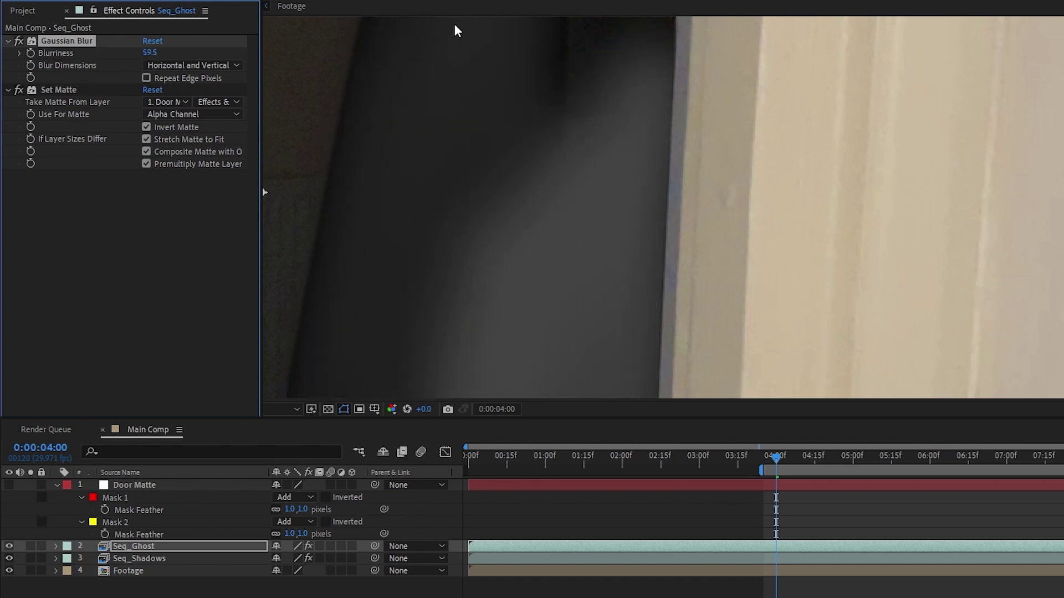
left_click_drag(81, 40, 91, 187)
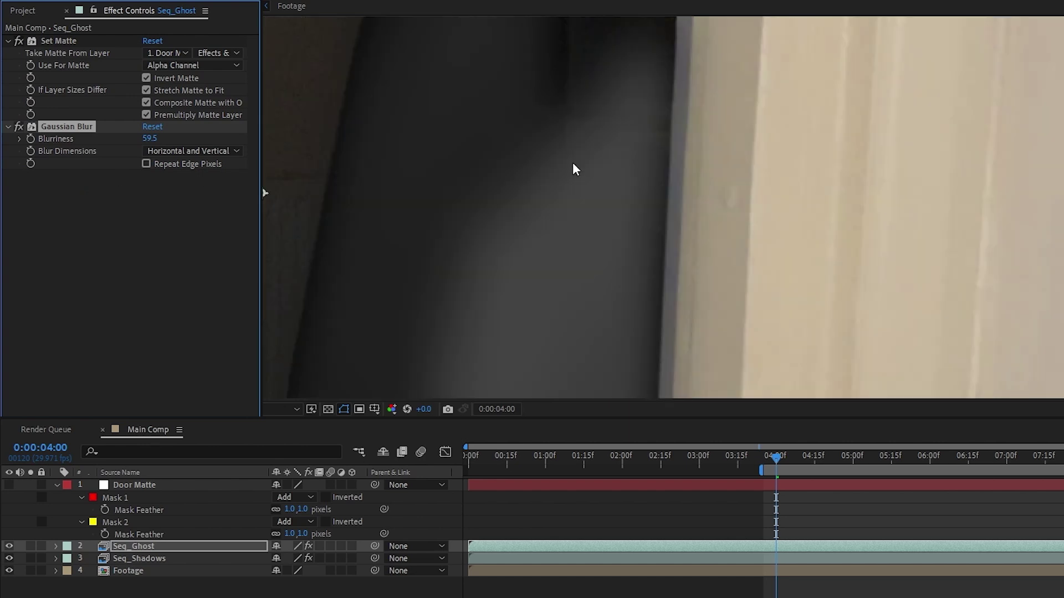
left_click_drag(66, 127, 72, 39)
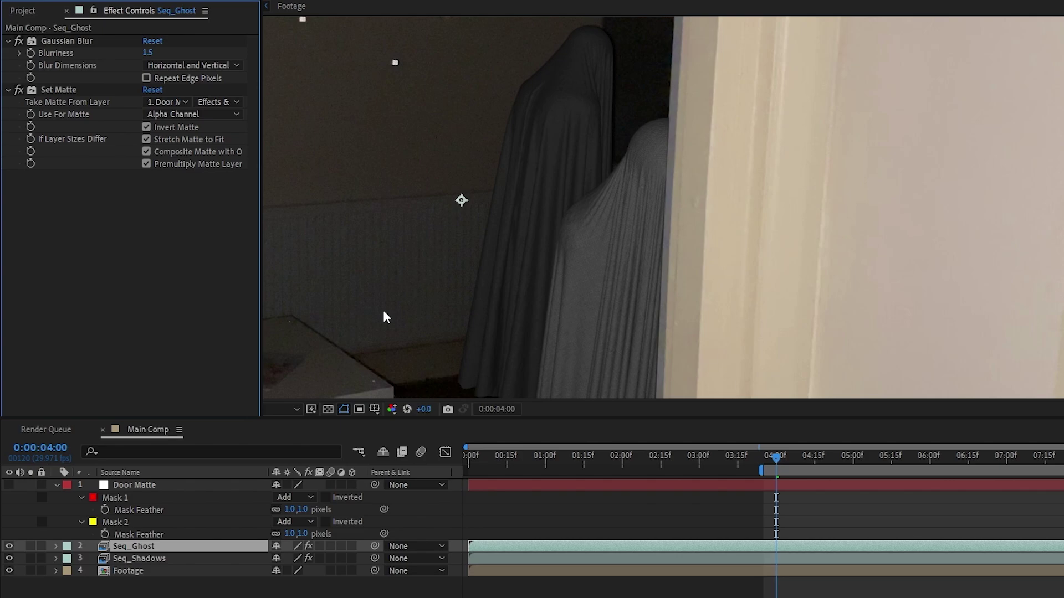
- Apply Match Grain to Seq_Ghost, sampling noise from the 4. Footage layer
left_click_drag(384, 317, 138, 226)
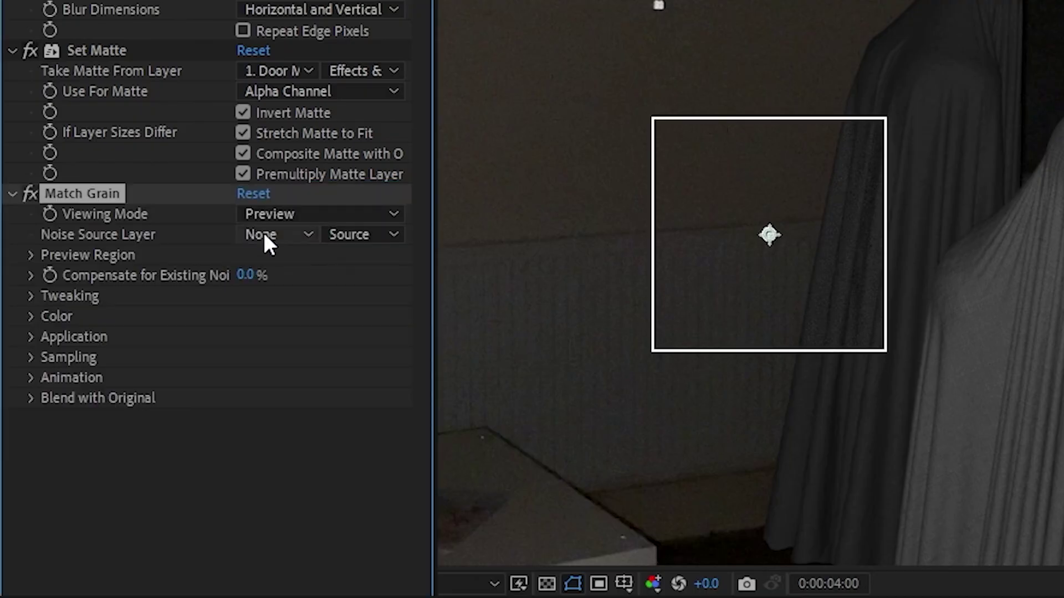
left_click(171, 190)
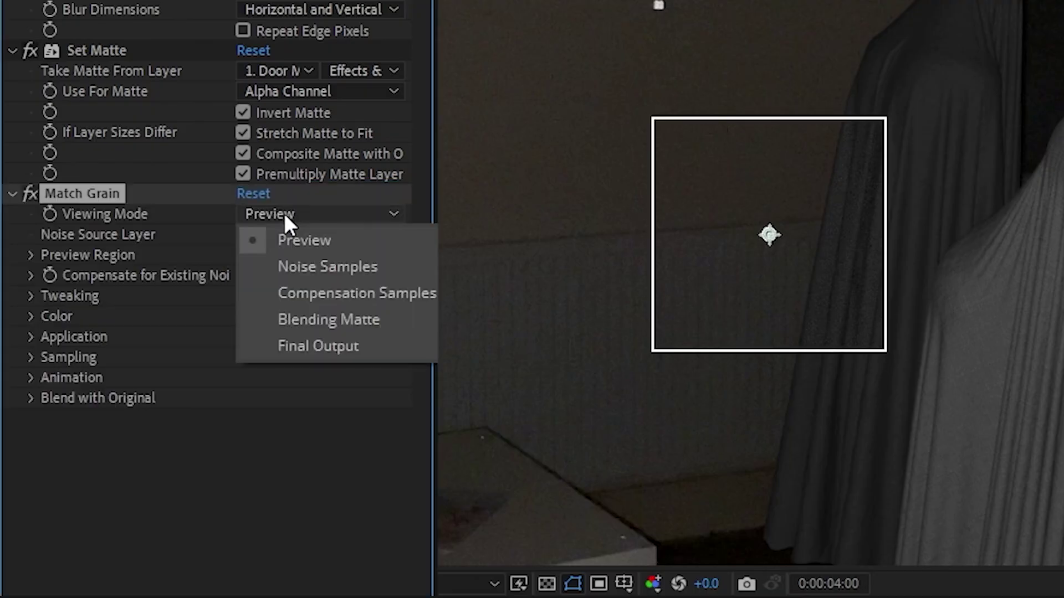
left_click(308, 347)
left_click(294, 235)
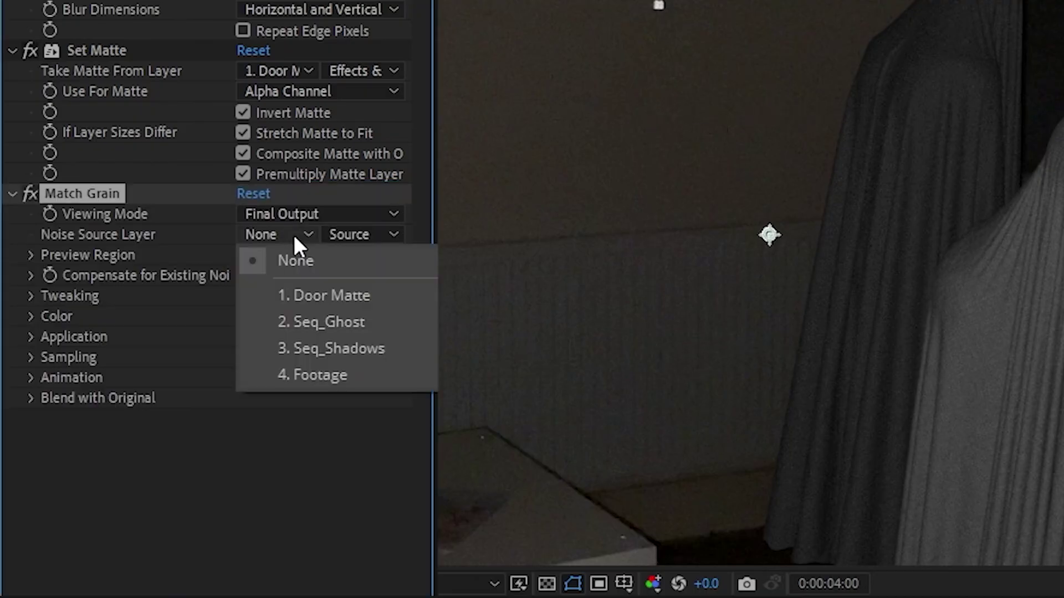
left_click(316, 378)
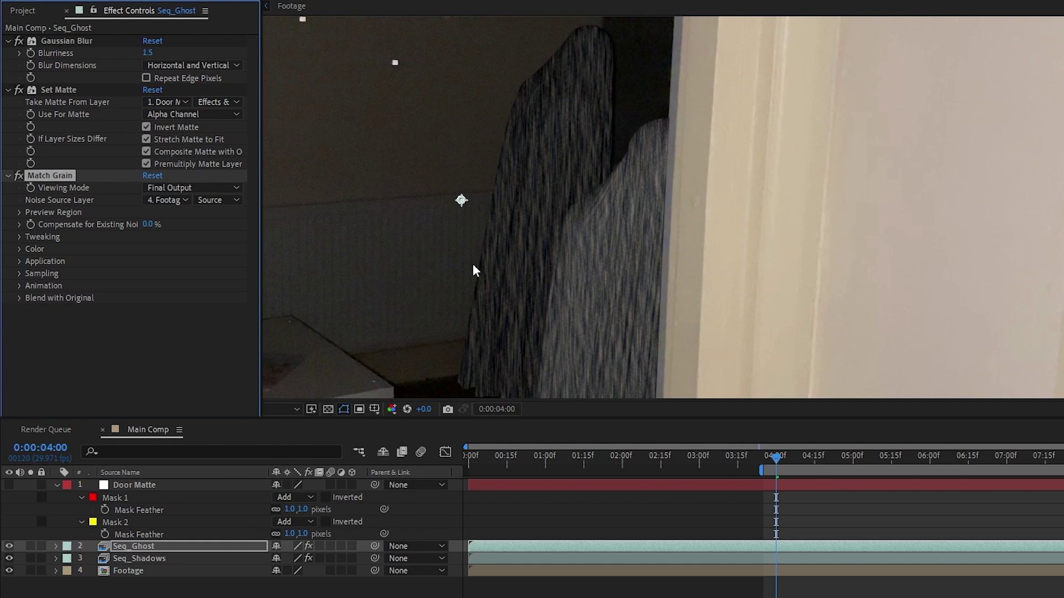
left_click(229, 188)
left_click(222, 218)
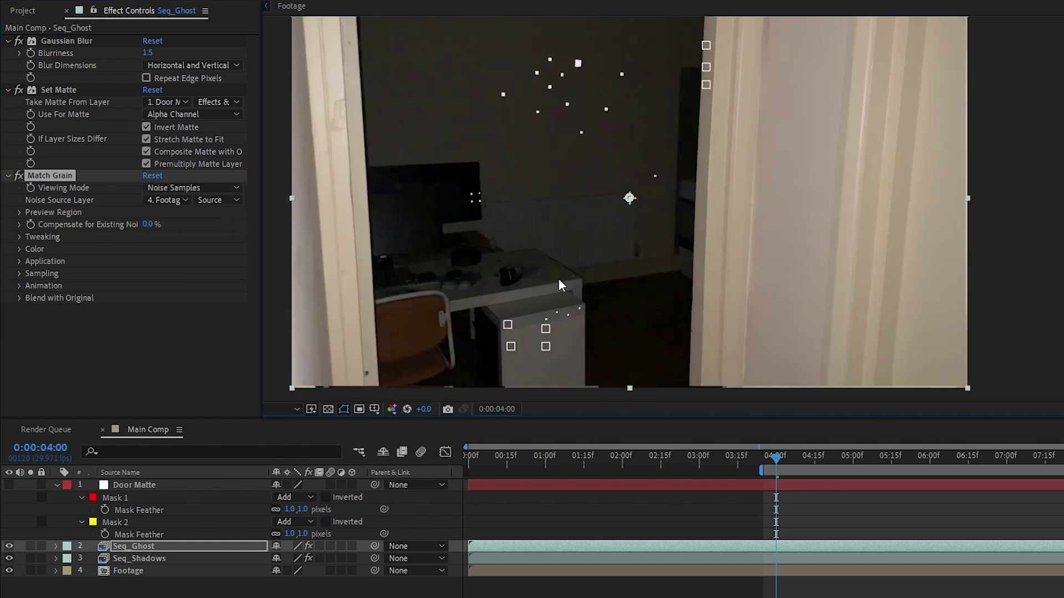
- Switch sample selection to Manual and place noise sample points on plain dark wall areas
left_click(21, 274)
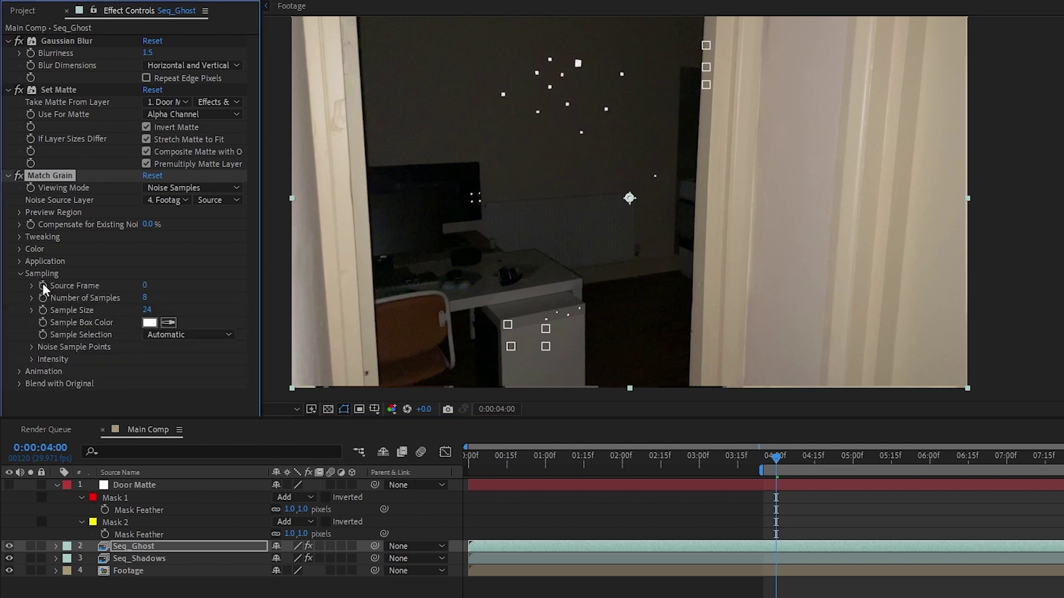
left_click(197, 336)
left_click(191, 365)
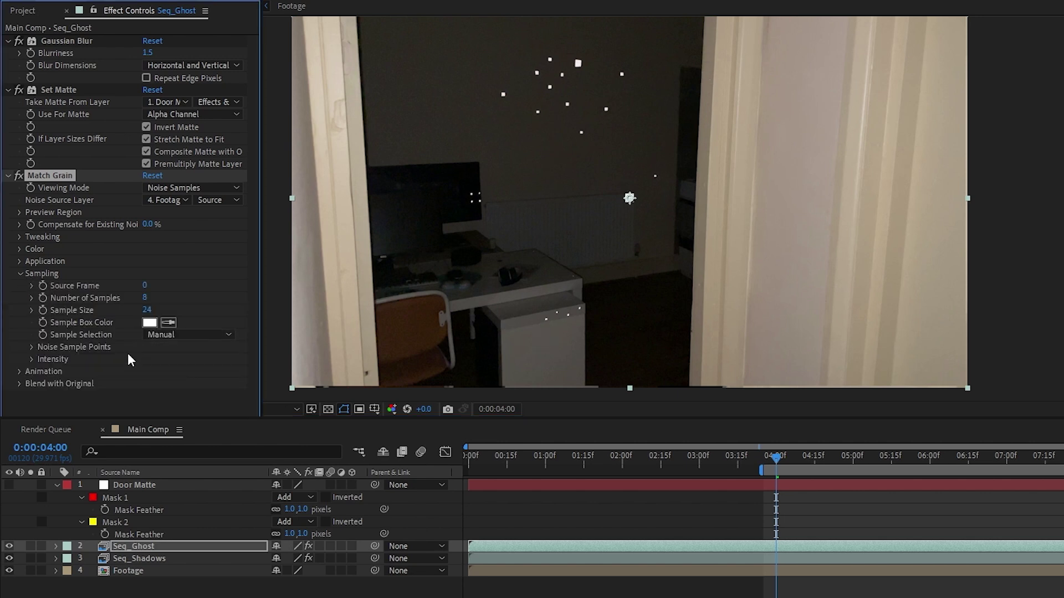
left_click(32, 347)
scroll(30, 344, "down", 1)
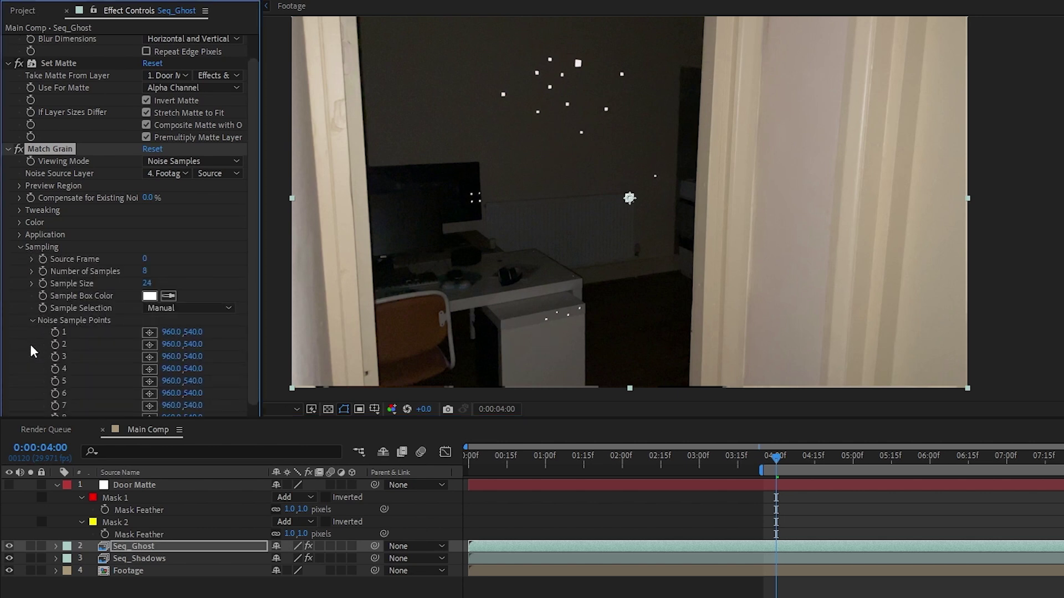
left_click(149, 332)
left_click(409, 61)
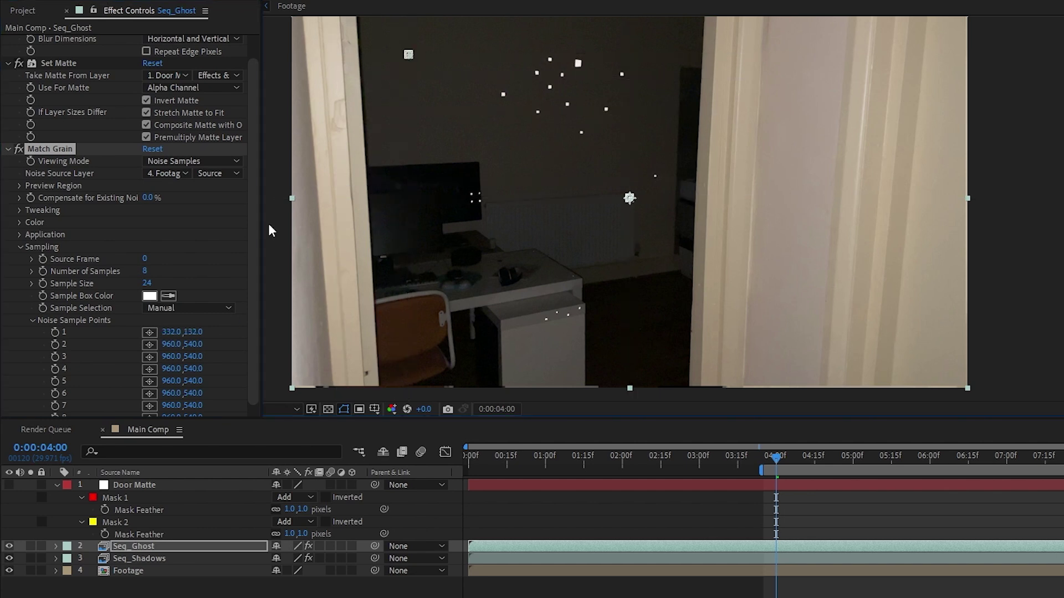
left_click(150, 344)
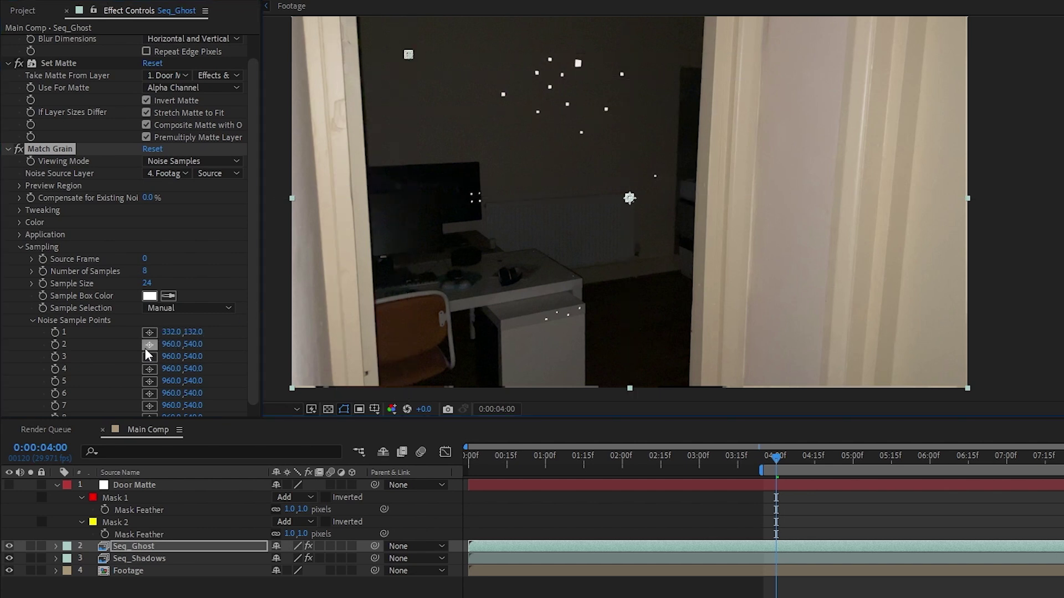
left_click(544, 260)
scroll(550, 306, "up", 4)
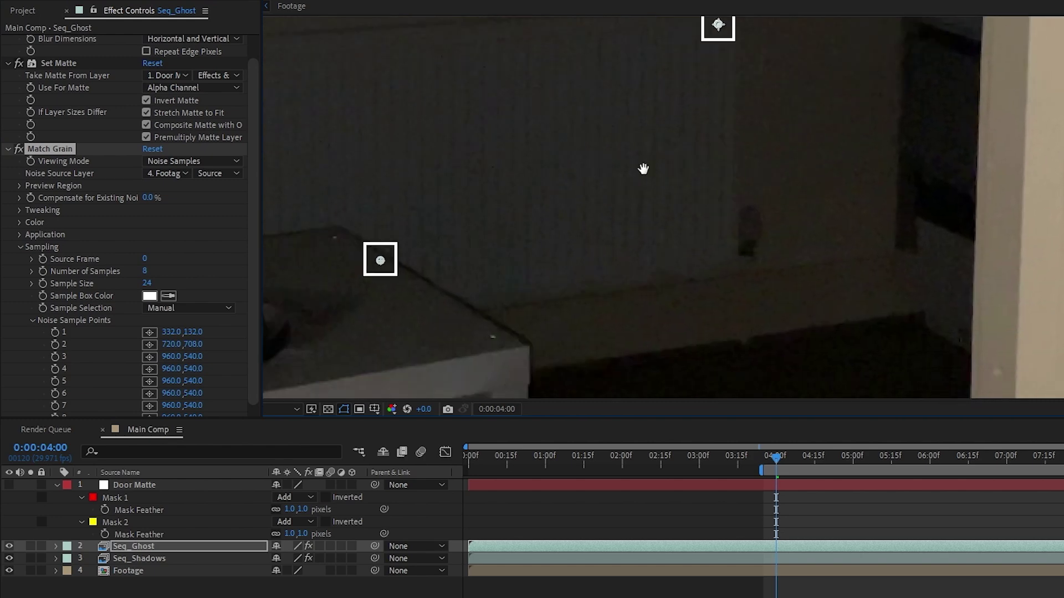
left_click_drag(657, 161, 675, 151)
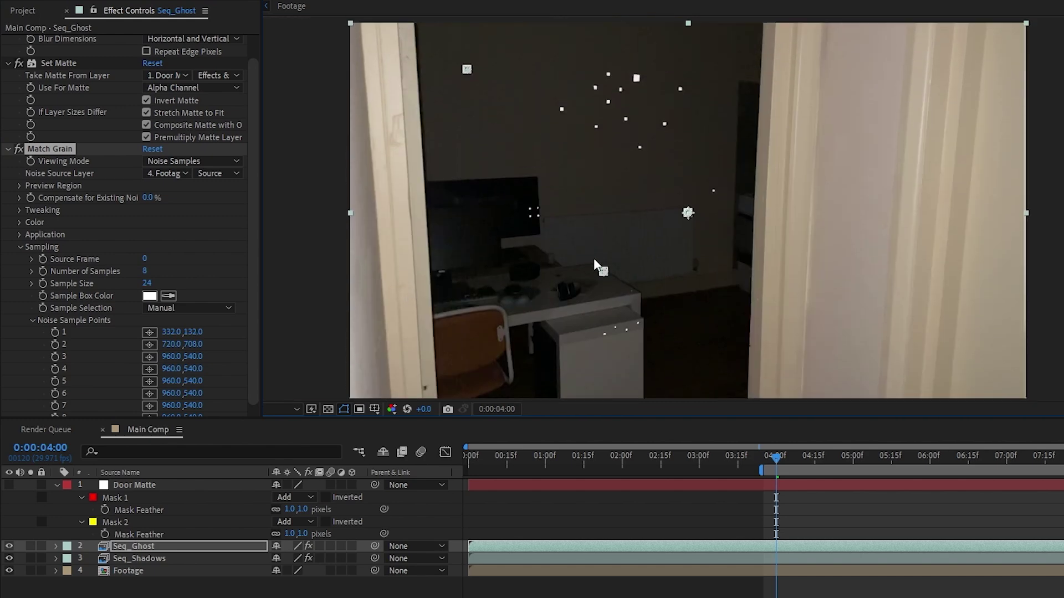
scroll(127, 249, "down", 2)
- Enlarge the sample size to 44 and view Final Output, toggling Match Grain to compare
left_click_drag(147, 251, 167, 247)
left_click(192, 129)
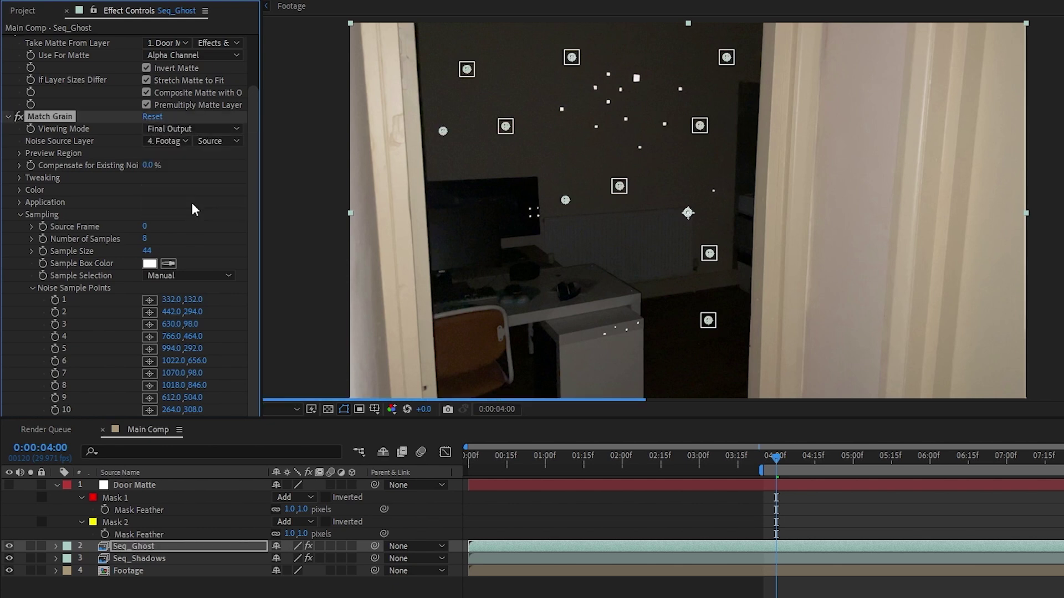
left_click(192, 202)
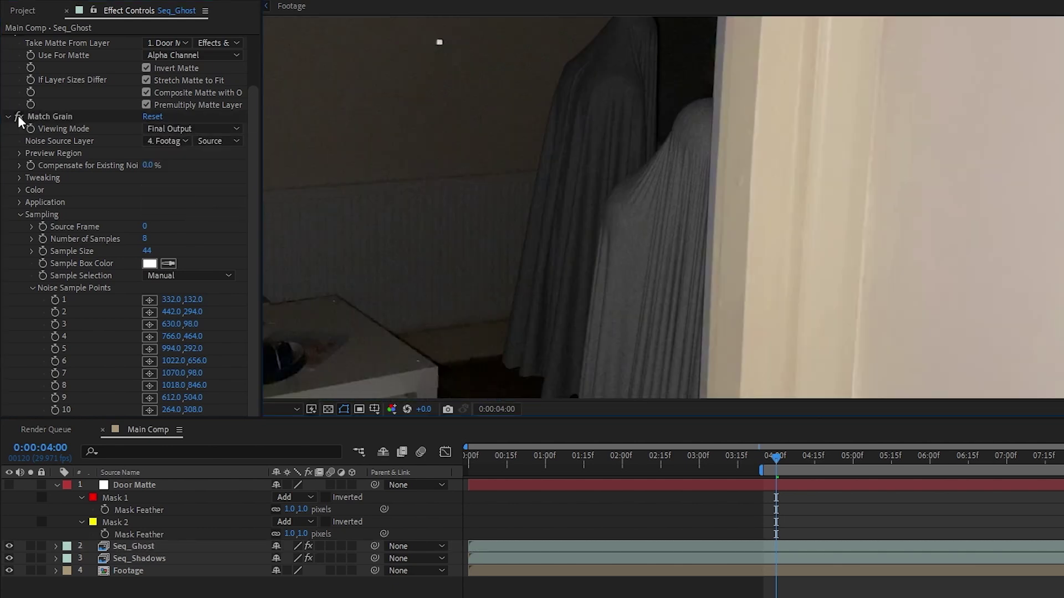
left_click(18, 117)
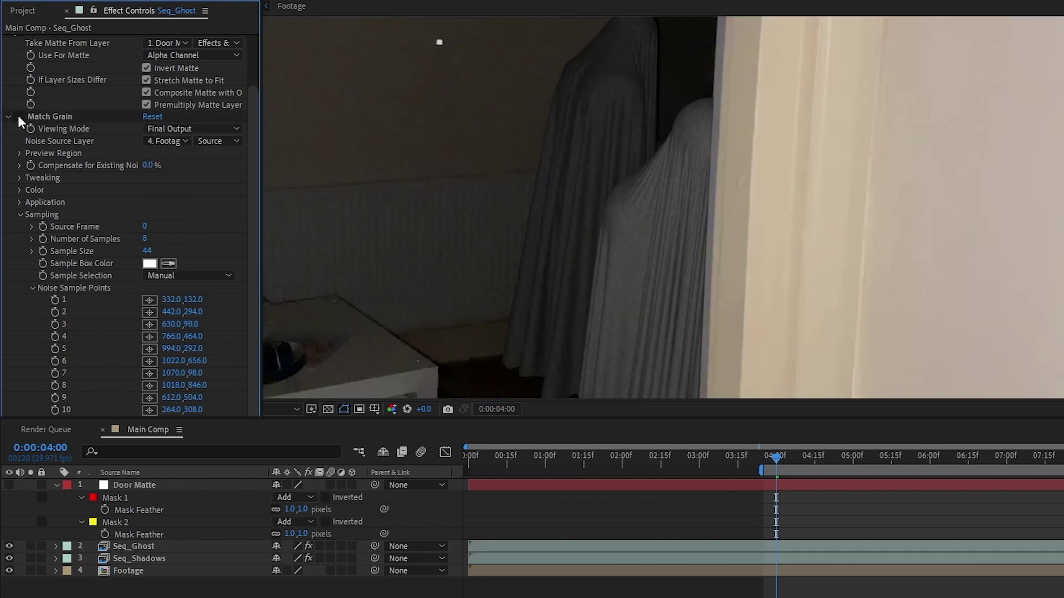
- Set Match Grain's Tweaking size to 0.8
scroll(622, 67, "up", 3)
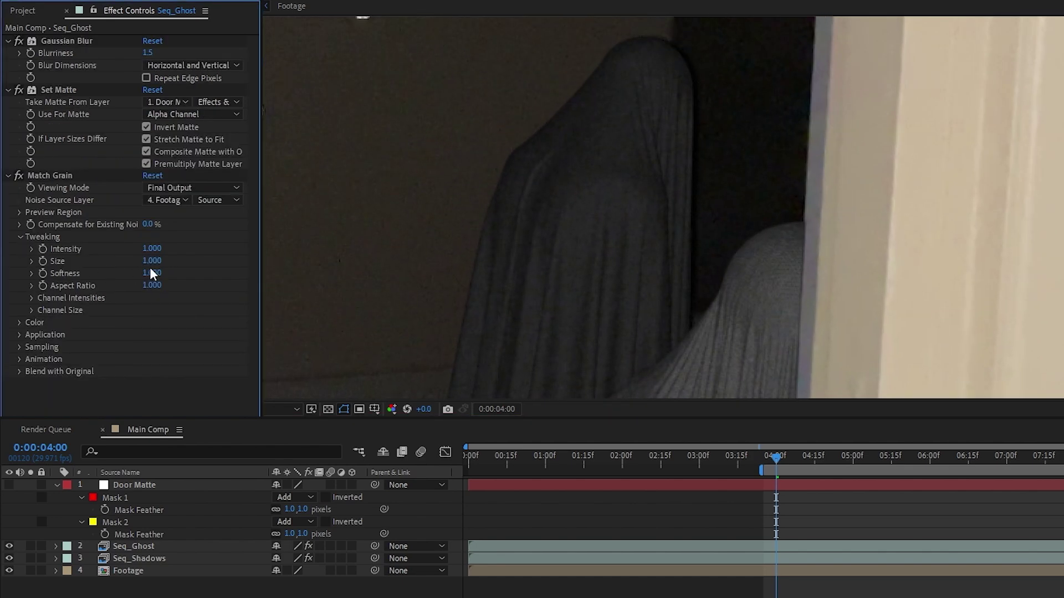
left_click(150, 261)
type("0.8")
key("Return")
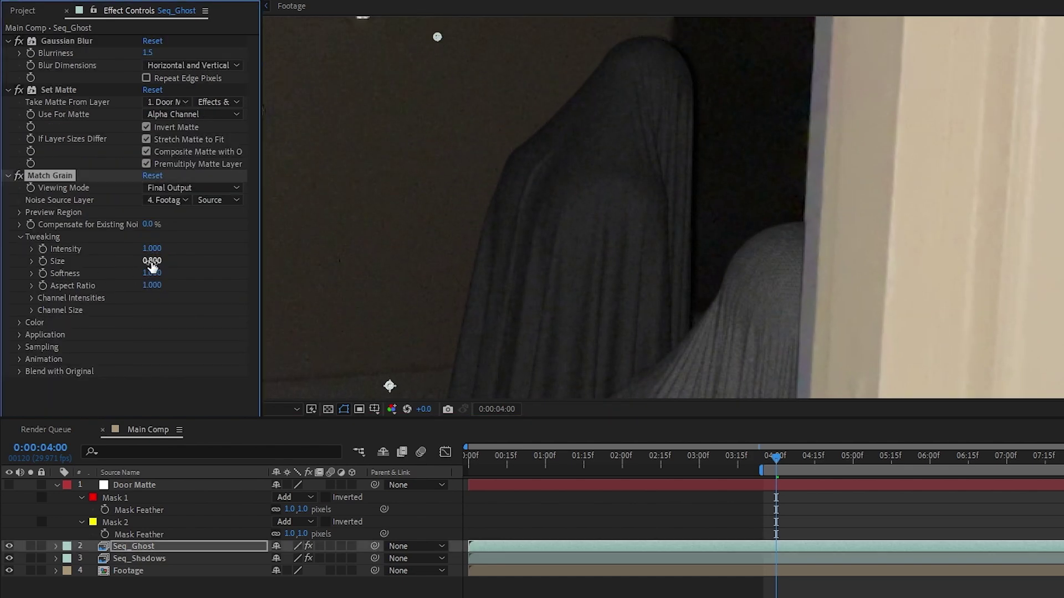
- Set the grain's Color Saturation to 0.5 and Application Highlights to 0.5
left_click(19, 324)
left_click(146, 347)
type("0.5")
key("Return")
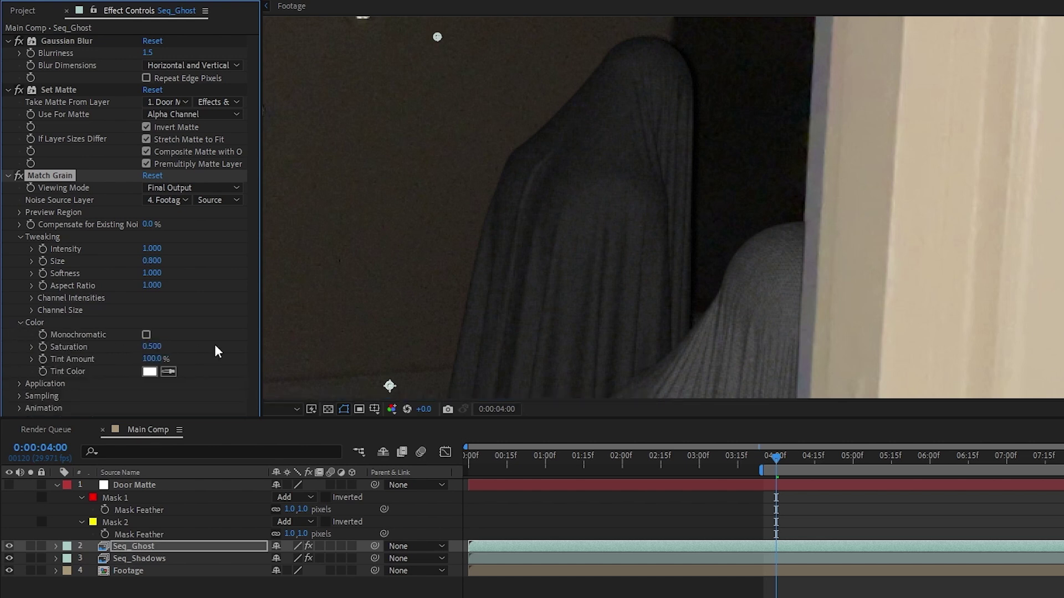
scroll(214, 344, "down", 3)
left_click(19, 346)
left_click(151, 387)
type("0.5")
key("Return")
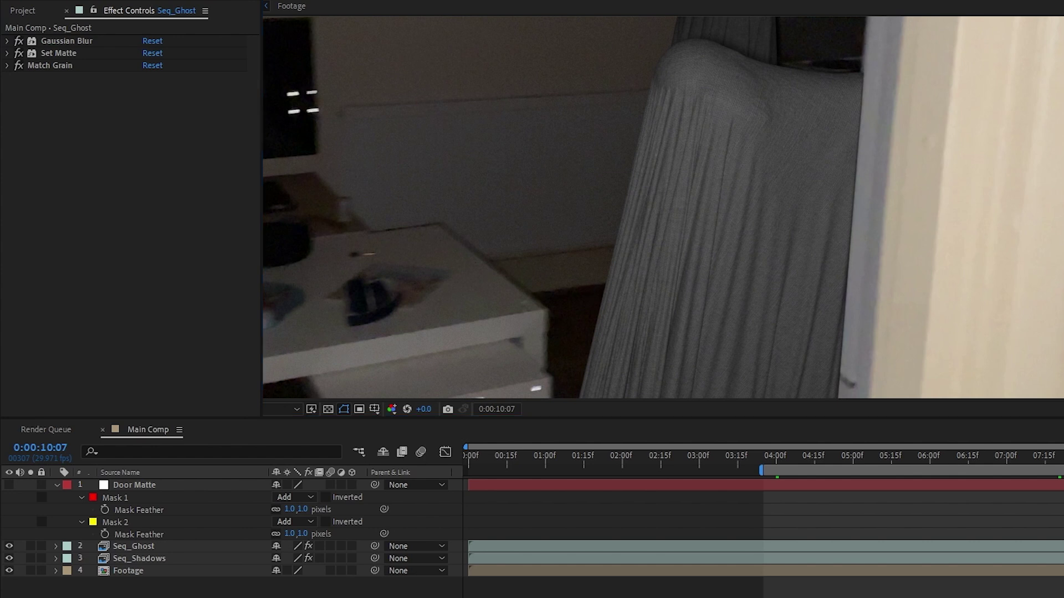
- Add Pixel Motion Blur to Seq_Ghost at the top of the stack and toggle it to compare
left_click_drag(1063, 128, 875, 134)
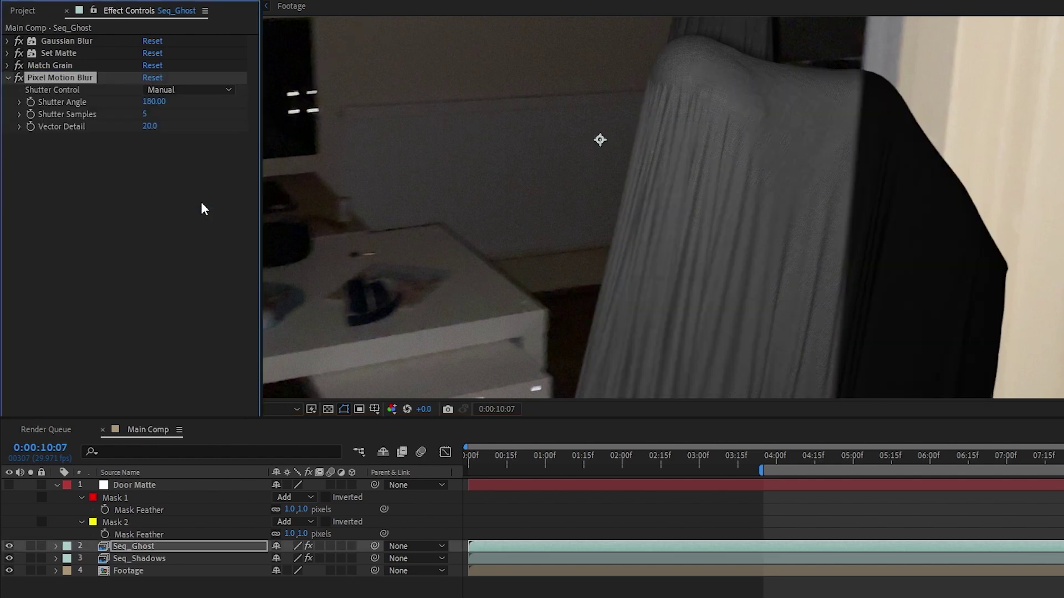
left_click_drag(90, 83, 96, 38)
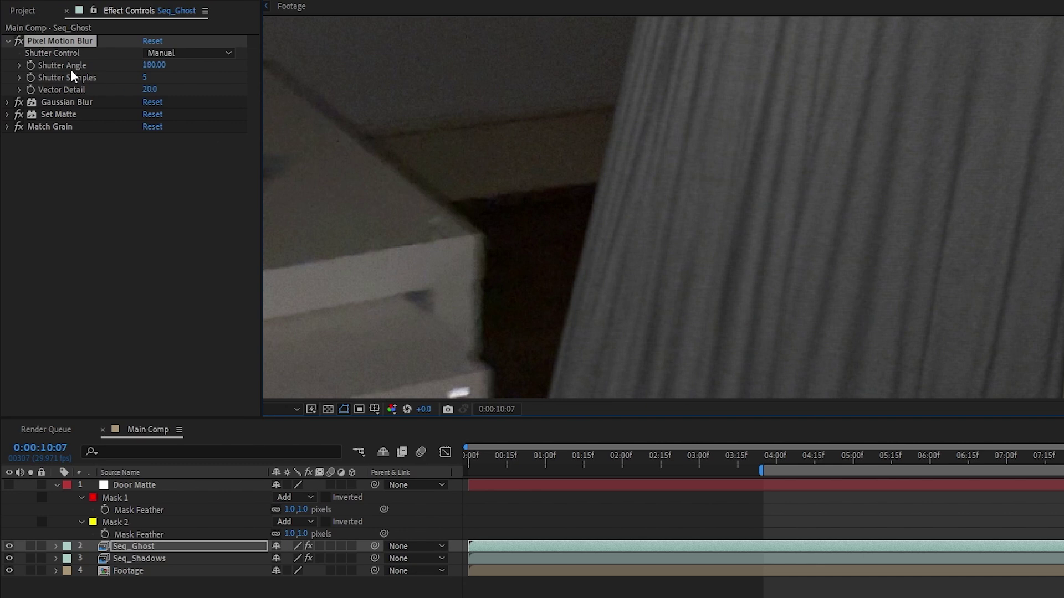
left_click(16, 39)
left_click(17, 38)
left_click(17, 38)
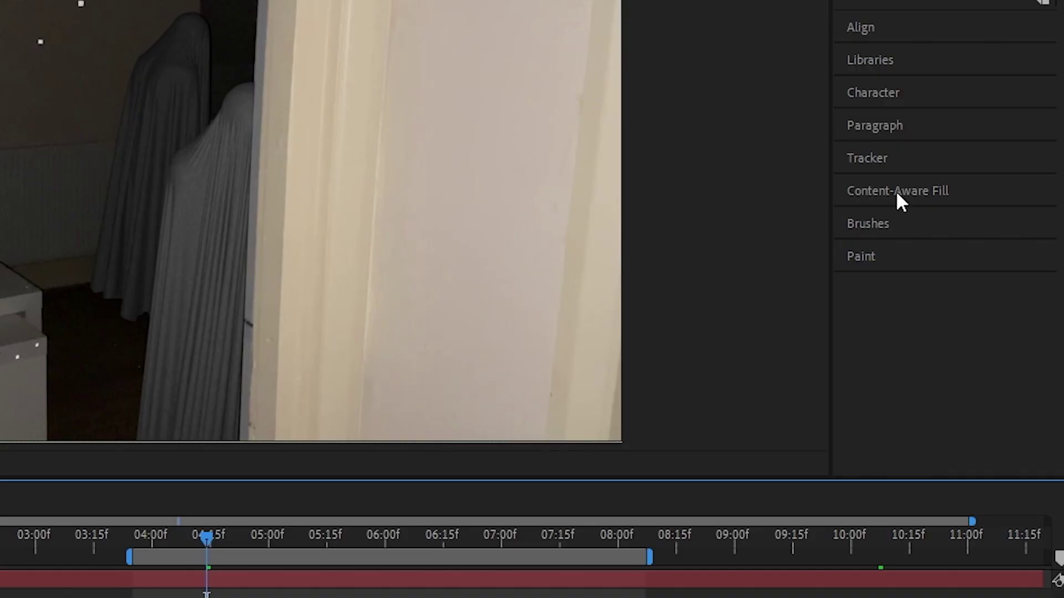
- Keyframe Mask 1's path on the tracking dot and track it forward along the dot
left_click(895, 191)
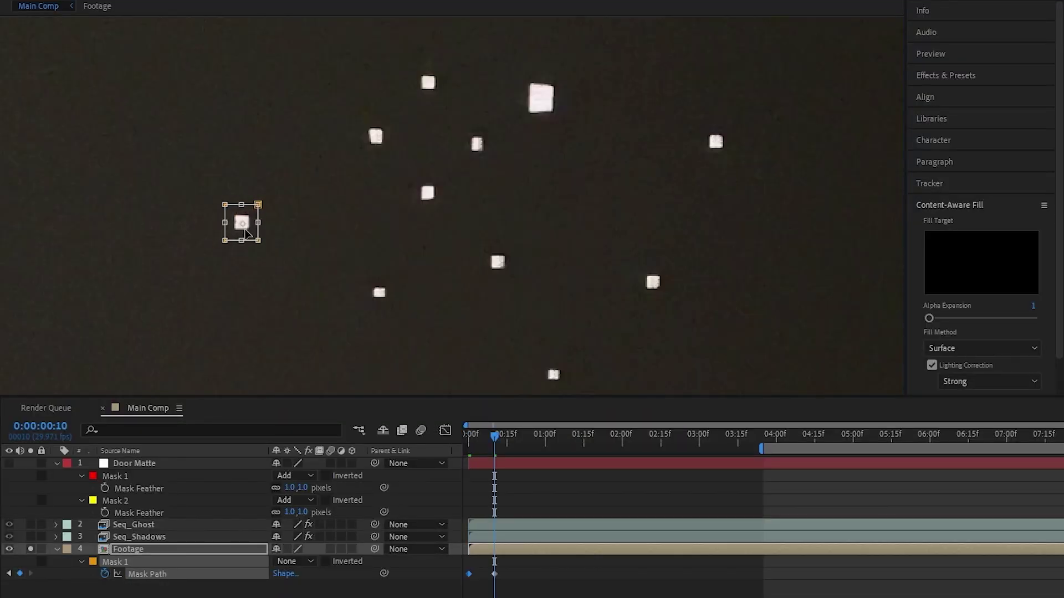
key("shift+Page_Down")
left_click_drag(247, 226, 299, 217)
key("shift+Page_Down")
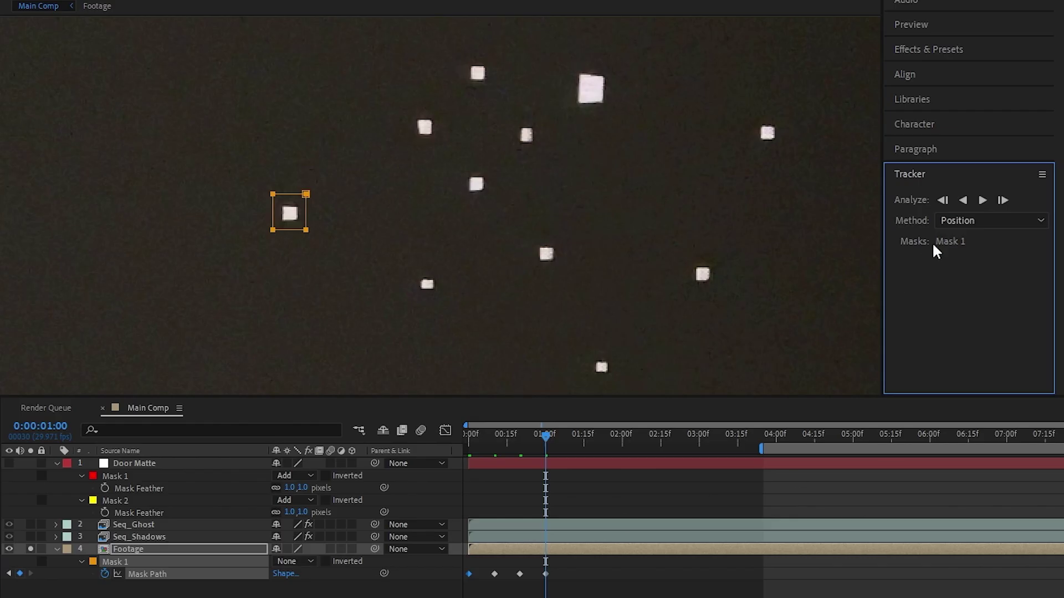
left_click(980, 202)
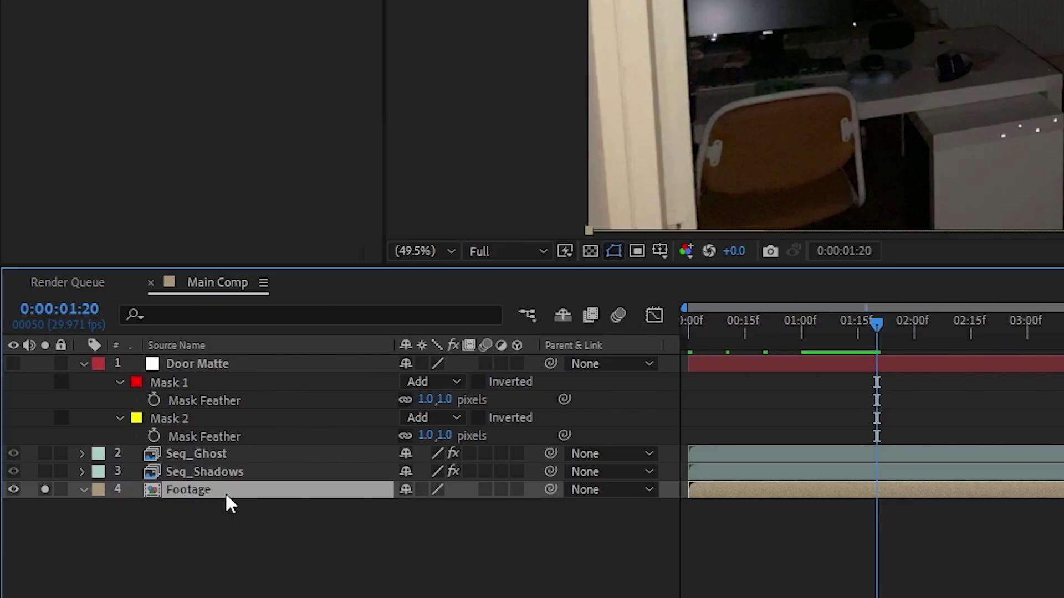
- Duplicate the Footage layer and crush its Levels until only the bright dots remain
key("ctrl+d")
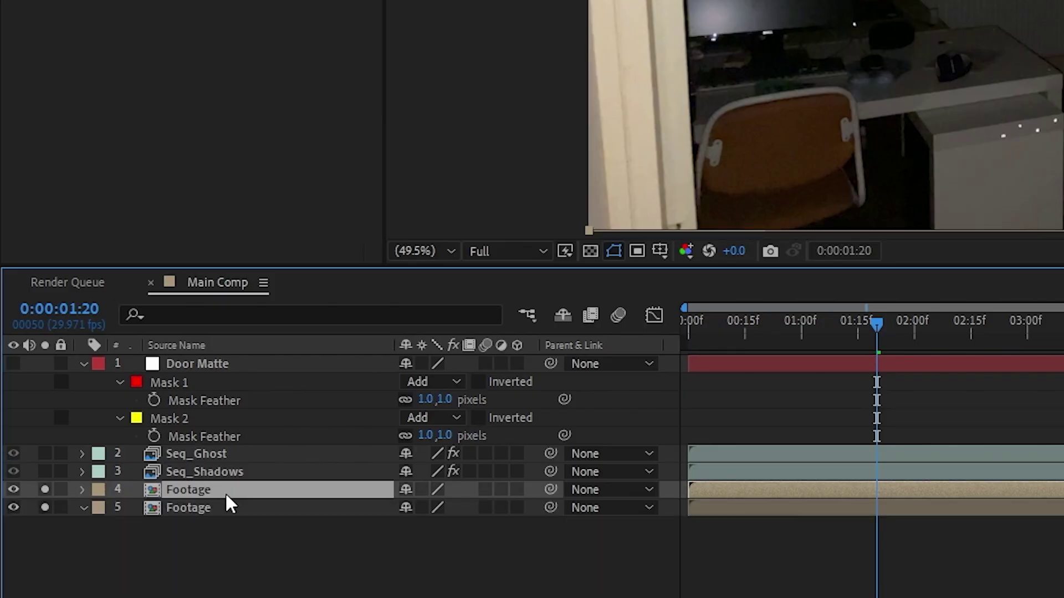
key("ctrl+alt+l")
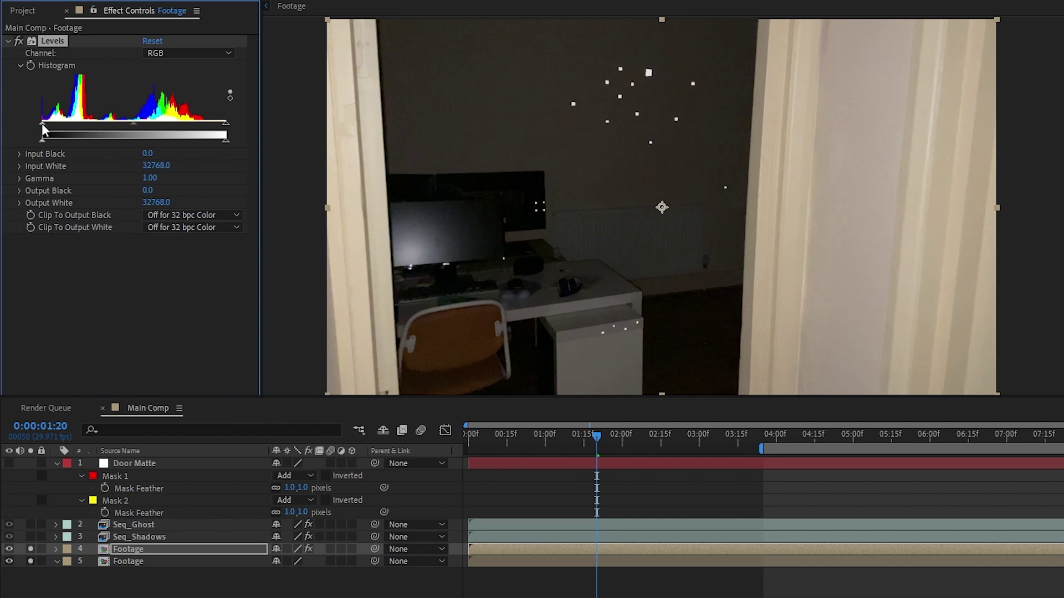
left_click_drag(41, 123, 105, 123)
left_click_drag(225, 122, 169, 124)
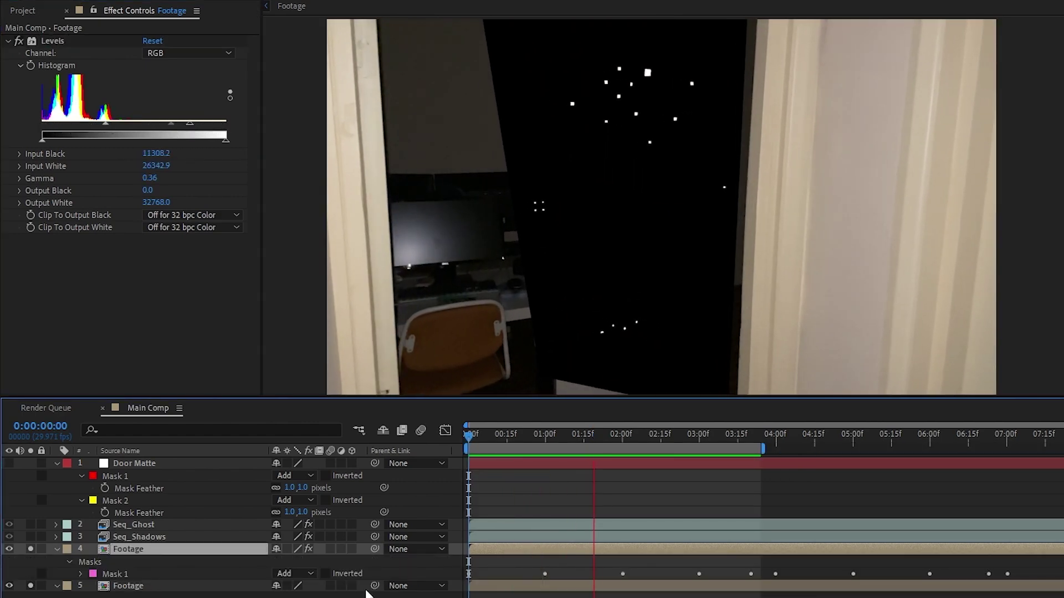
- Set the original Footage's track matte to Luma Inverted Matte from the copy
left_click(365, 594)
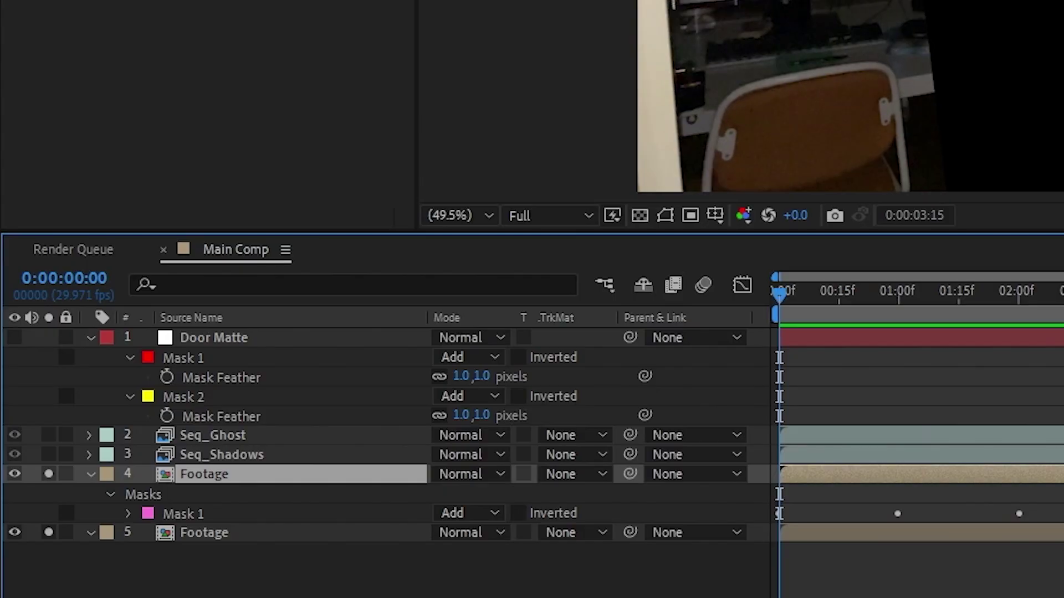
left_click(565, 532)
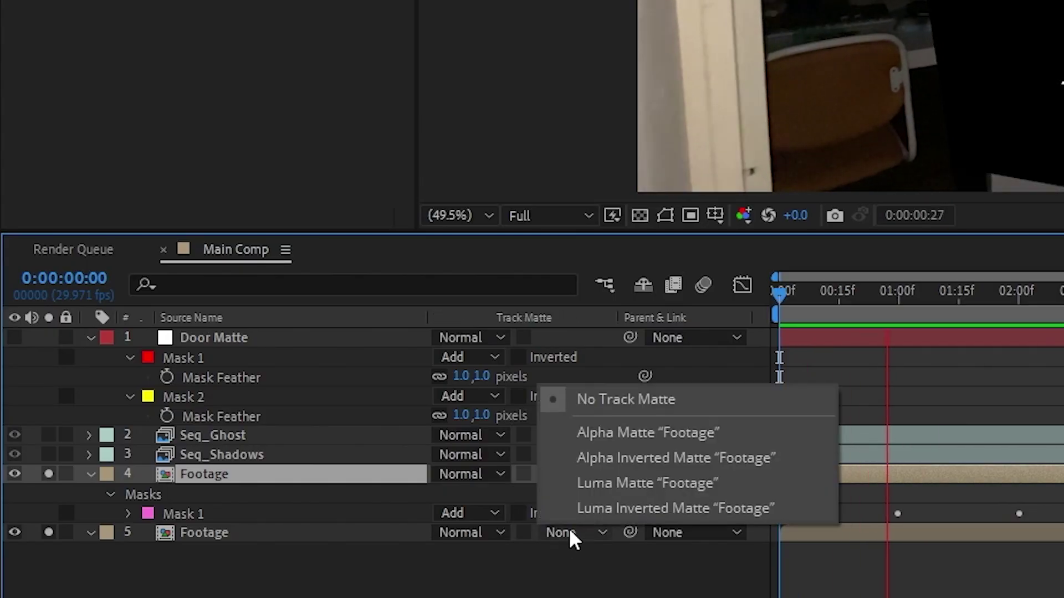
left_click(616, 508)
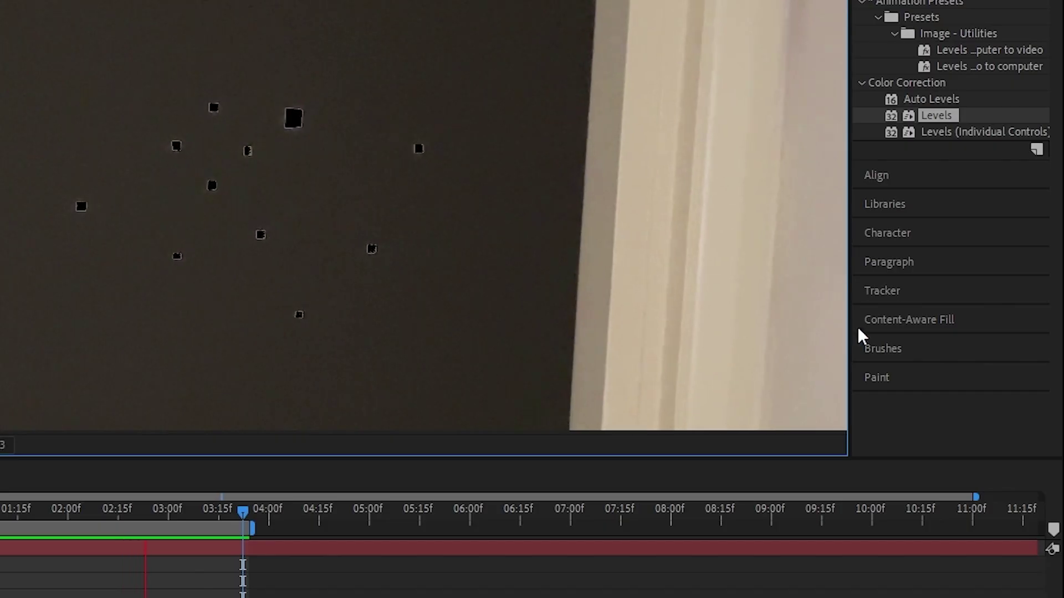
- Set Content-Aware Fill's Alpha Expansion to 4 for the fill layer over the dots
left_click(887, 320)
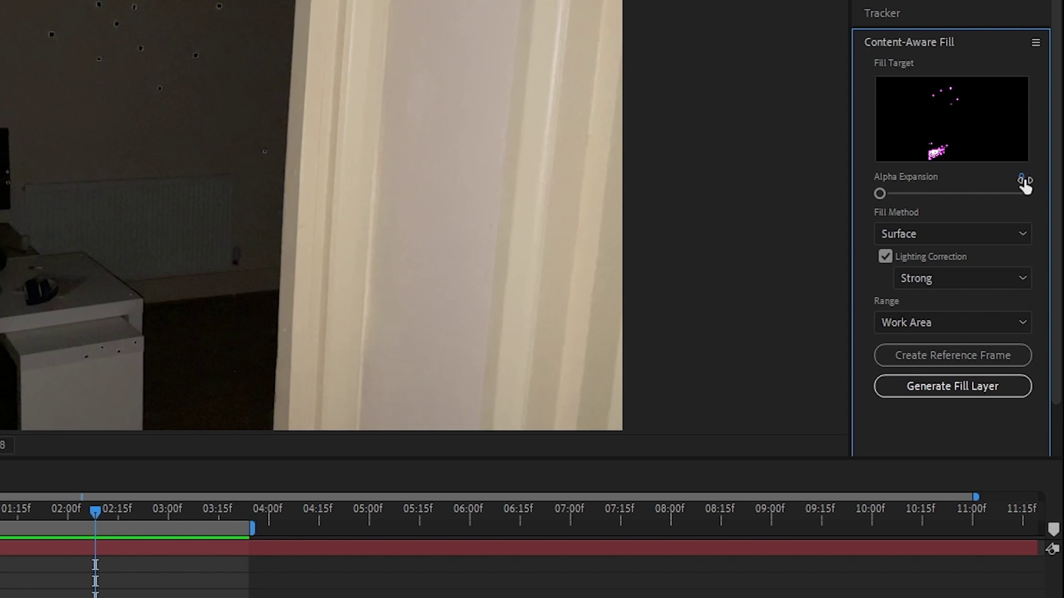
left_click_drag(1023, 185, 1045, 159)
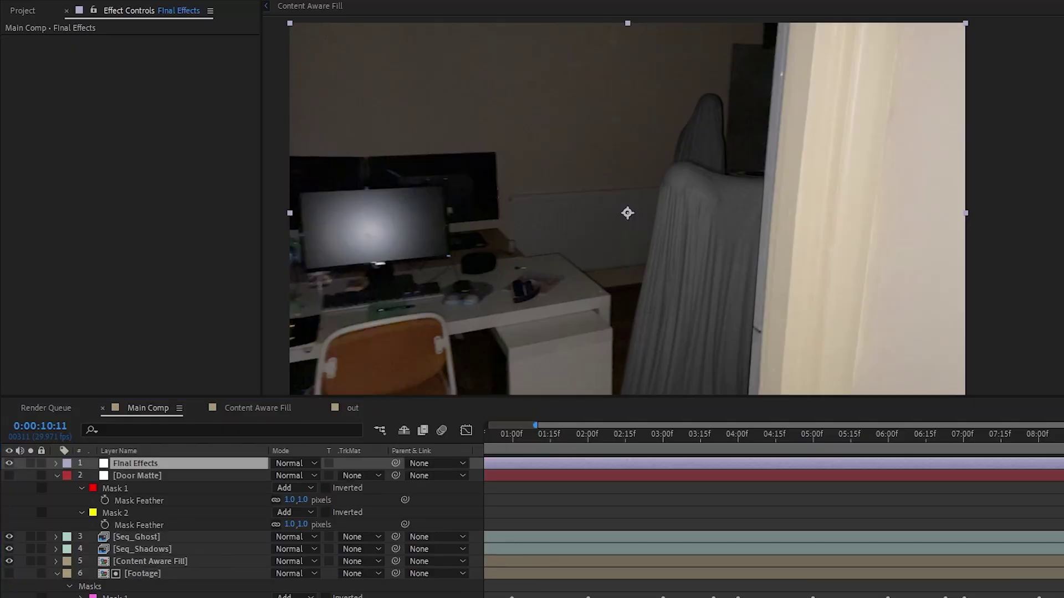
- Add Levels with lowered Output White and a Tint mapping white to pale green
left_click_drag(216, 224, 213, 221)
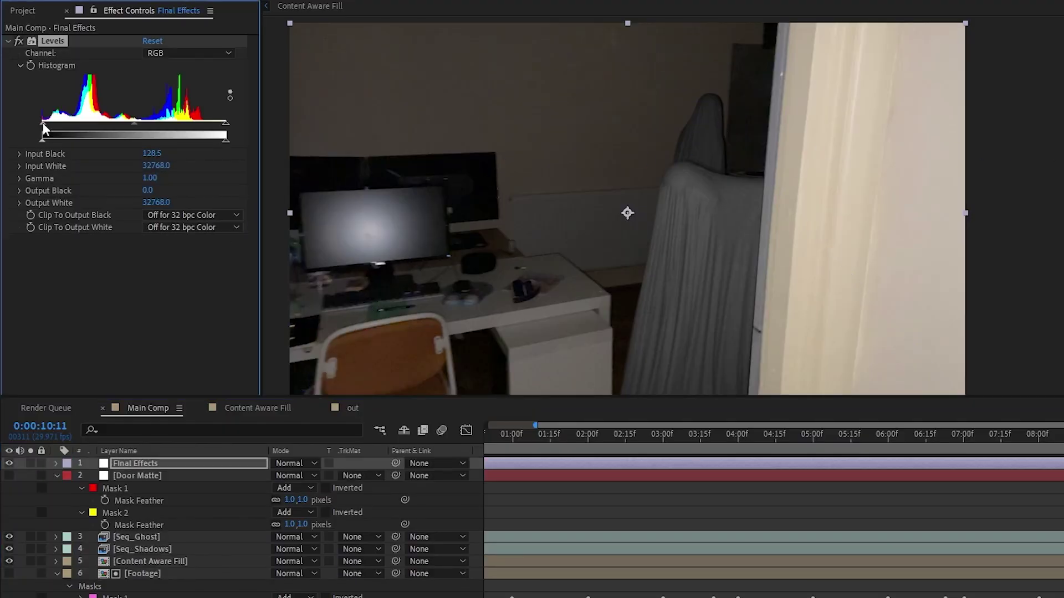
left_click_drag(210, 140, 208, 140)
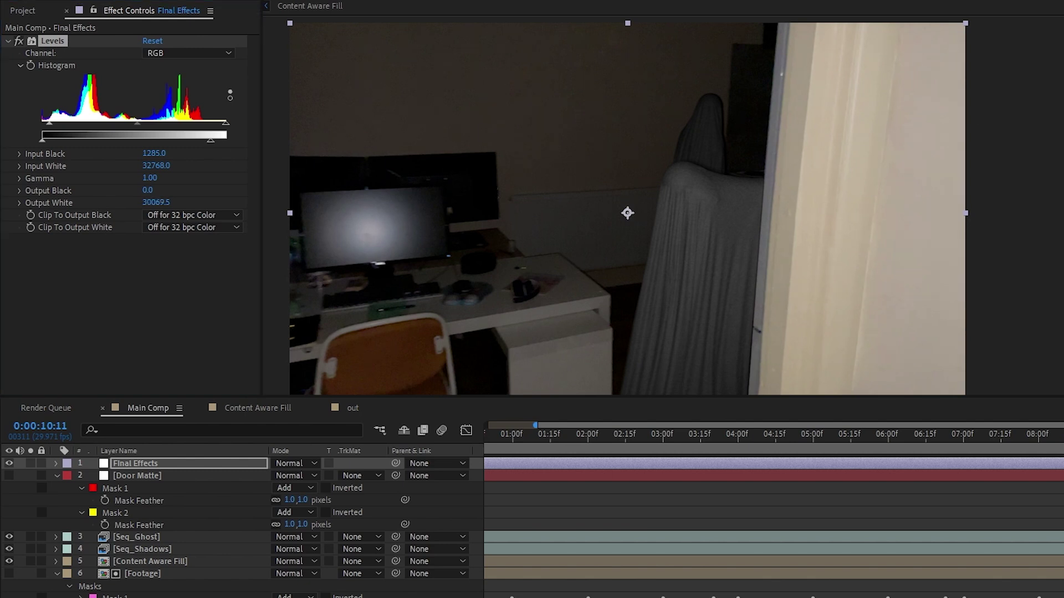
left_click_drag(1061, 160, 178, 300)
left_click(154, 266)
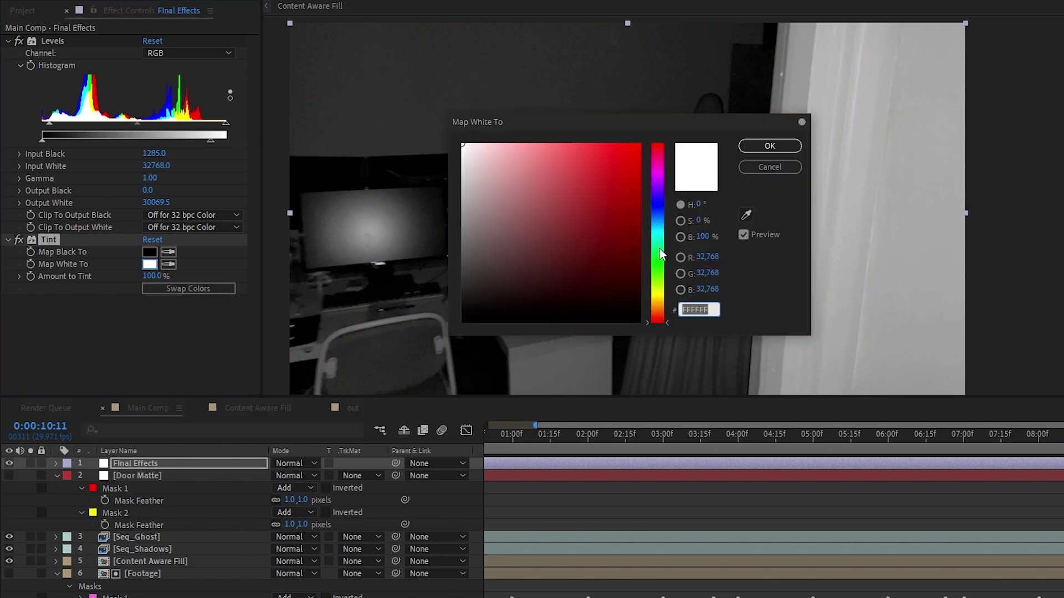
left_click(661, 275)
left_click_drag(528, 153, 504, 132)
left_click(798, 149)
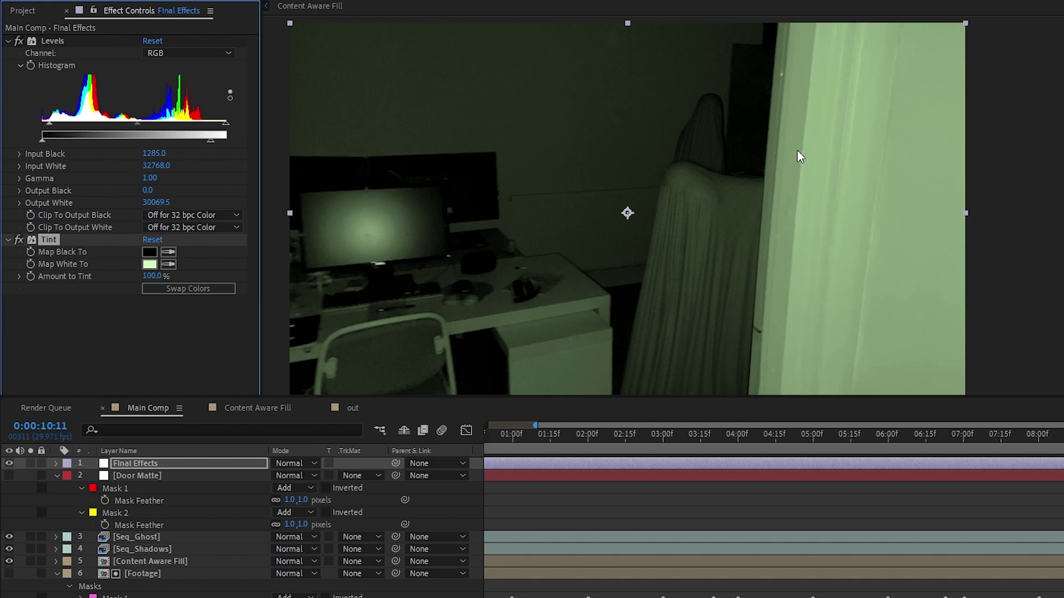
- Set the Tint's Amount to Tint to 50%
left_click(158, 276)
type("50")
key("Return")
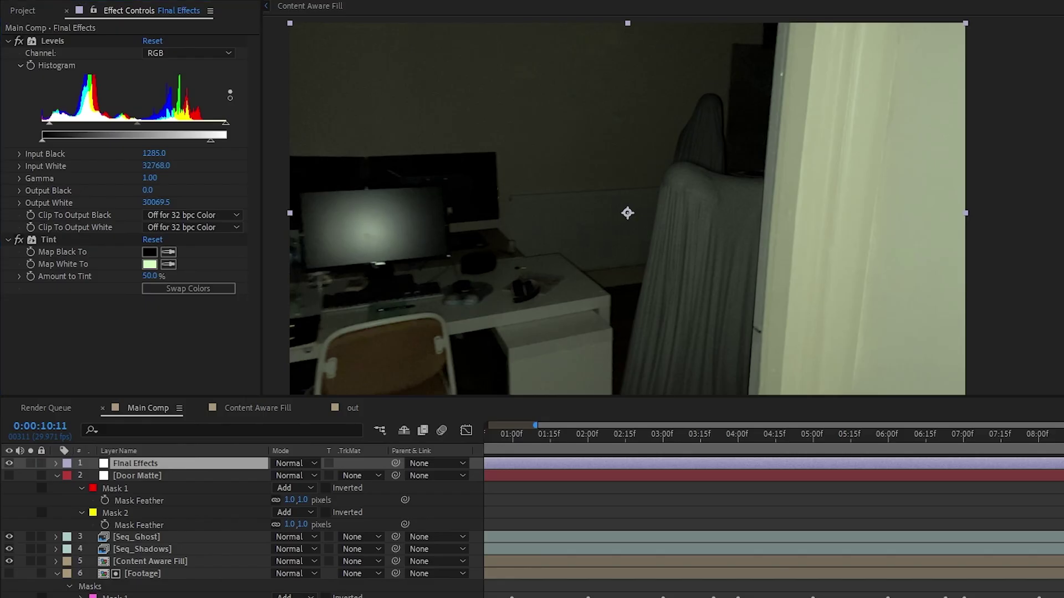
- Set Add Grain intensity and size to 0.5 and highlights to 0.1, keeping Film blending
left_click_drag(150, 305, 152, 297)
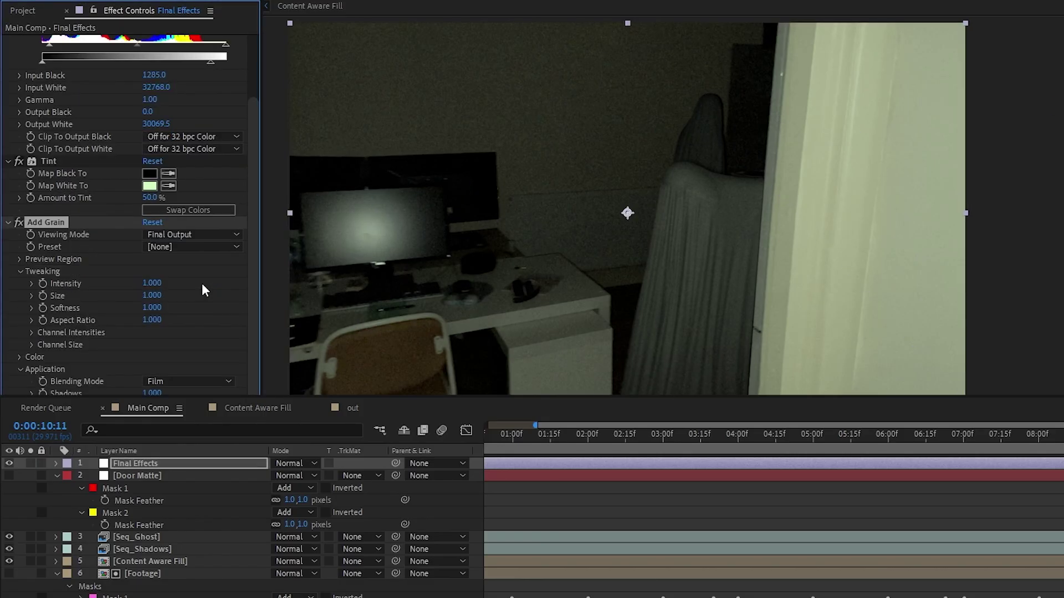
left_click(152, 283)
type("0.5")
key("Return")
left_click(155, 294)
key("Return")
scroll(229, 284, "down", 3)
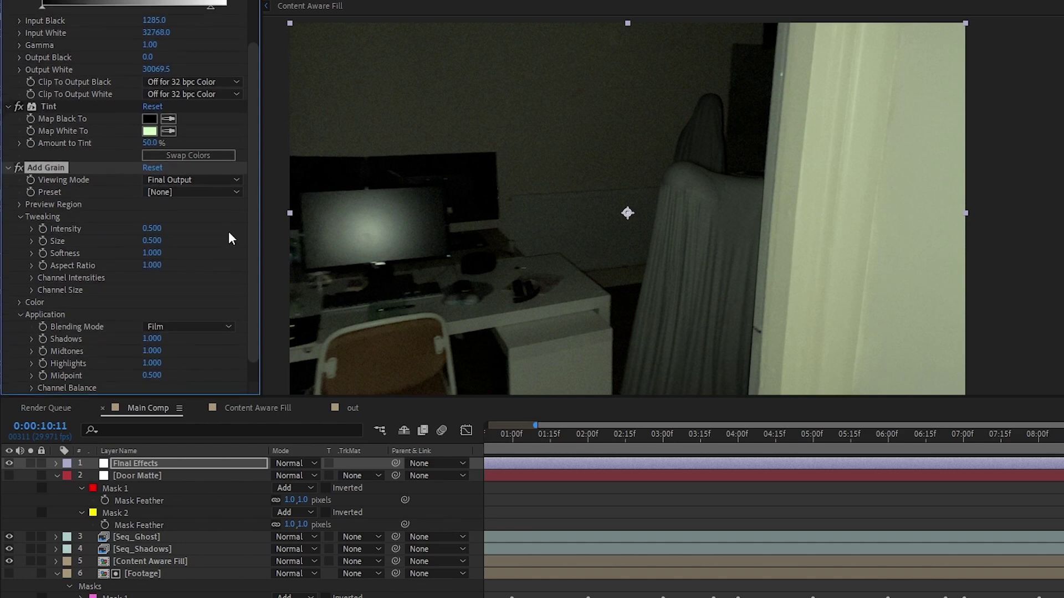
left_click(154, 363)
type("0.1")
key("Return")
left_click(204, 326)
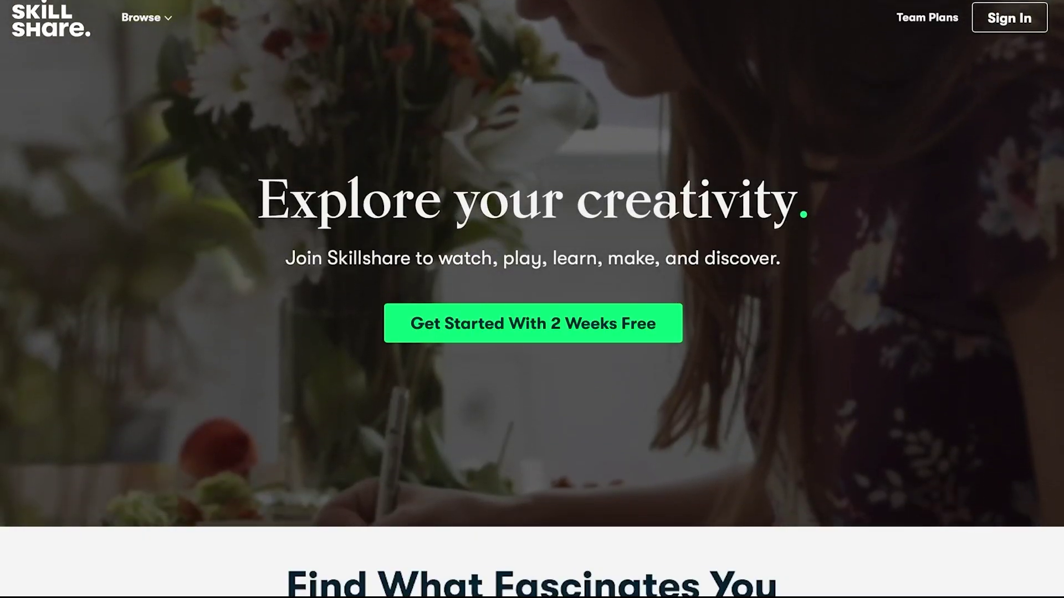
- Scroll down the Skillshare homepage through the available class listings
scroll(532, 299, "down", 1)
scroll(532, 299, "down", 6)
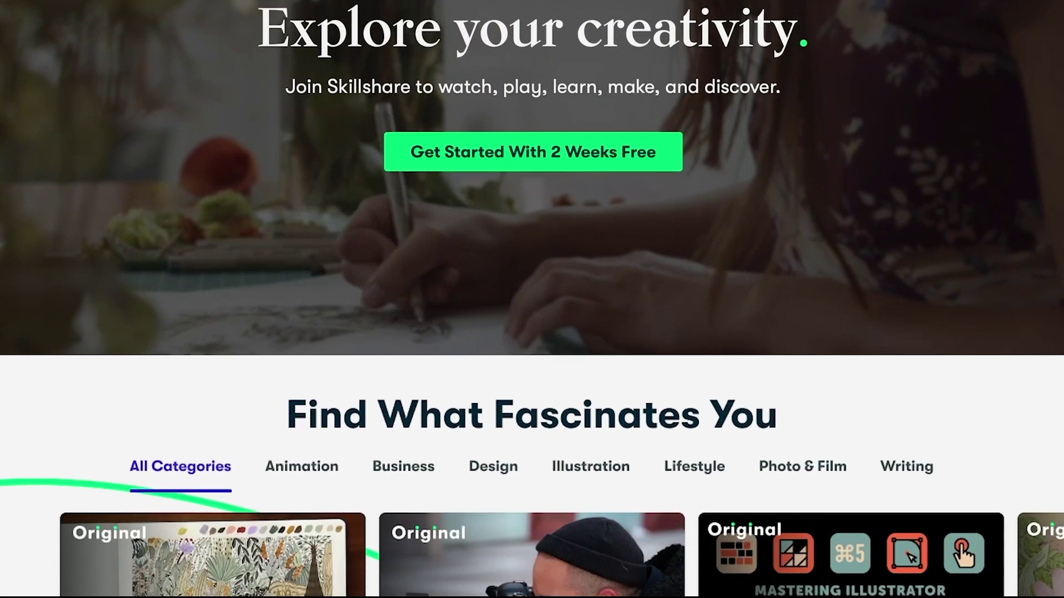
scroll(532, 299, "down", 2)
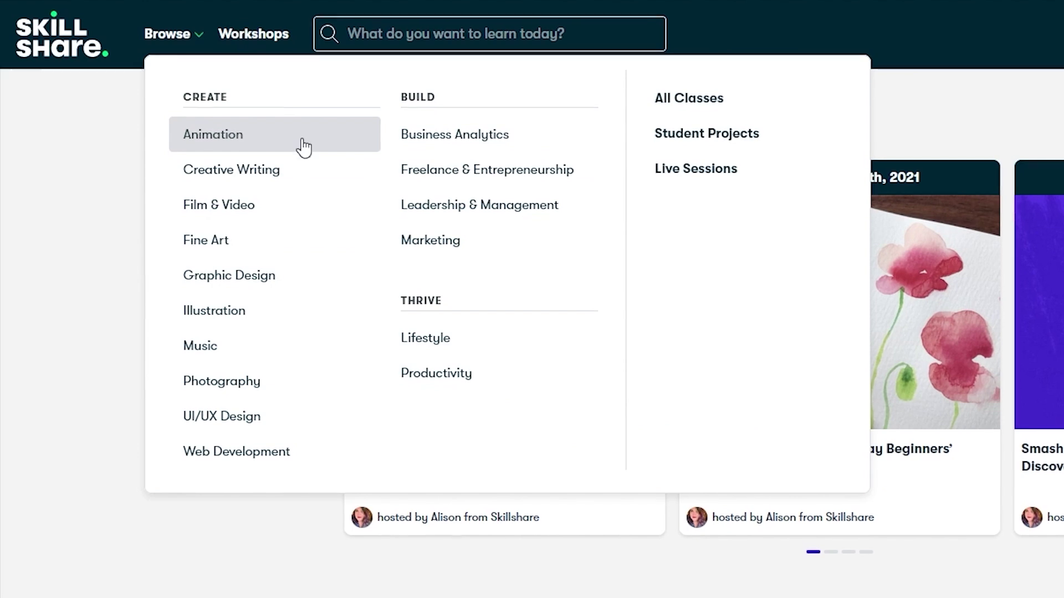